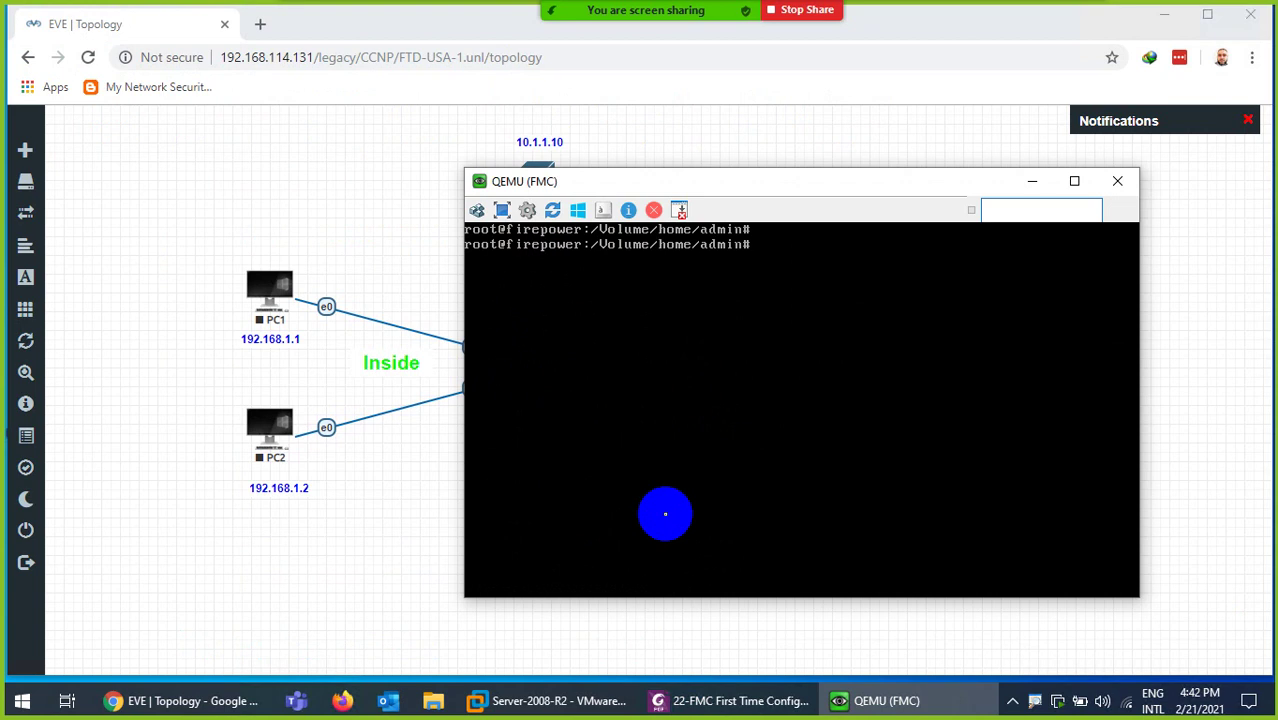
- Ping 10.1.1.20 from the FMC console, then stop it
type("ping 10.1.1.20")
key("Return")
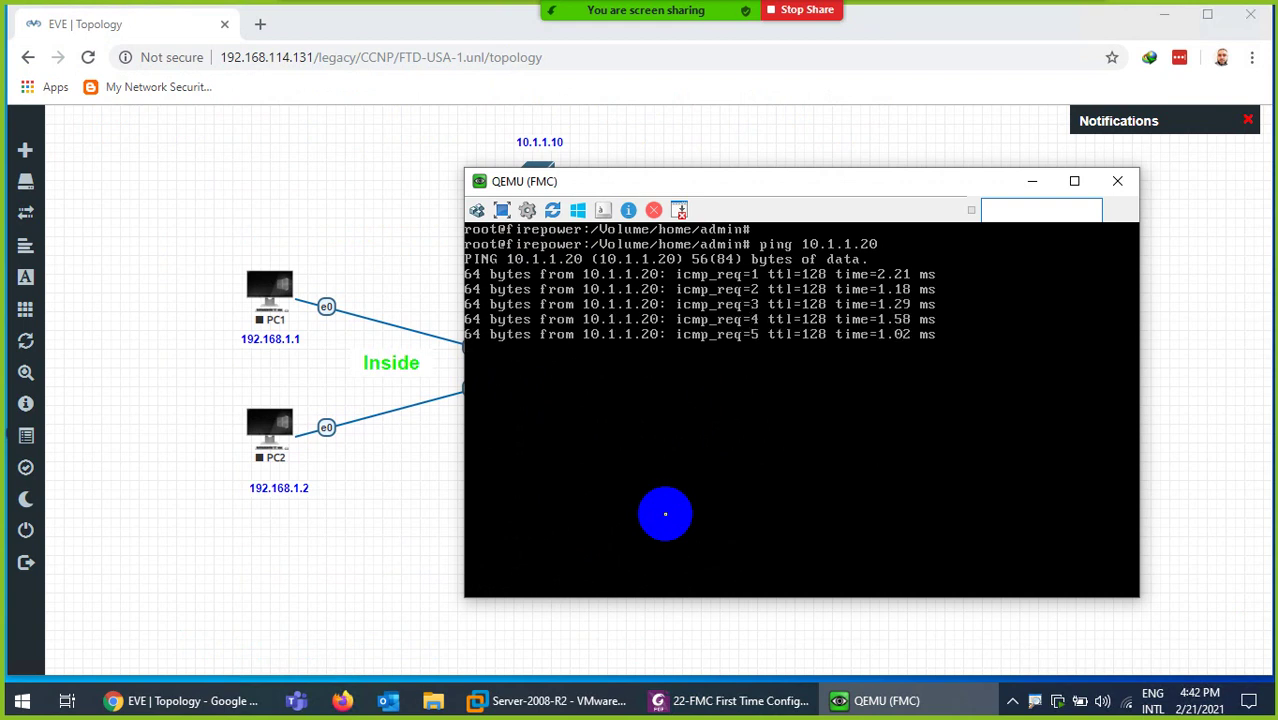
key("ctrl+c")
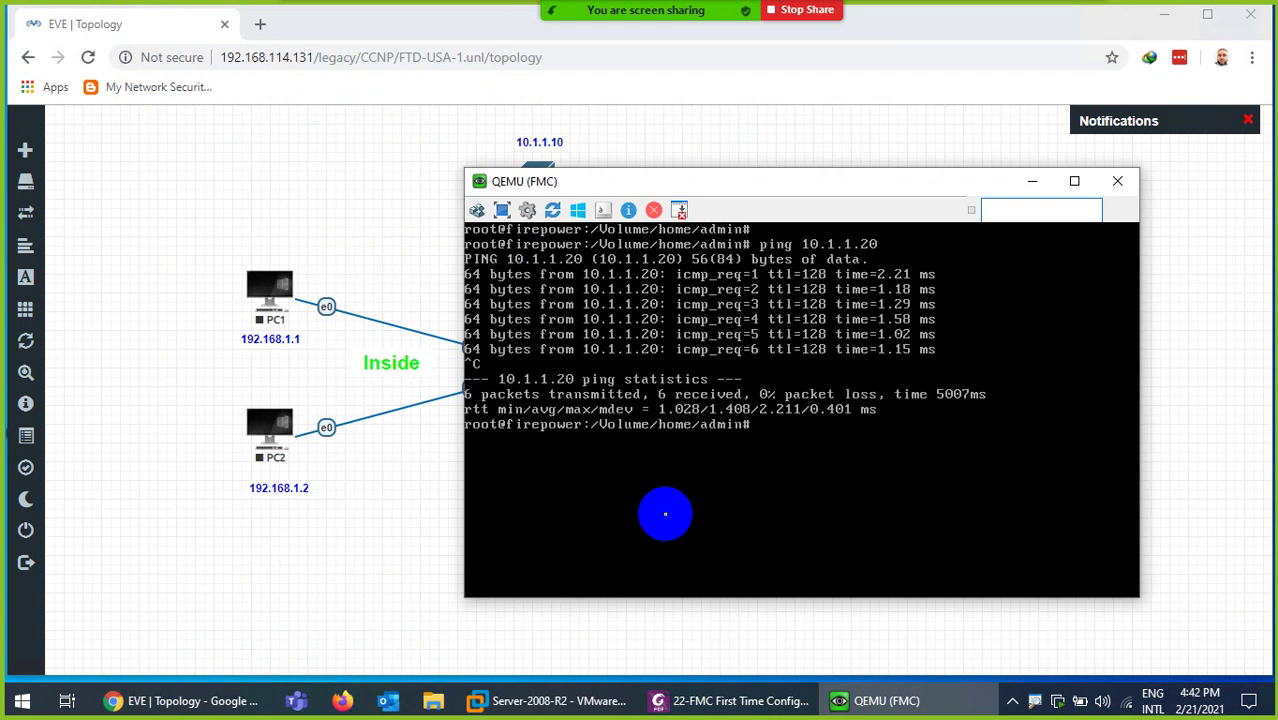
- Ping 8.8.8.8 and stop it after it shows 100% packet loss
type("ping 8.8.8.8")
key("Return")
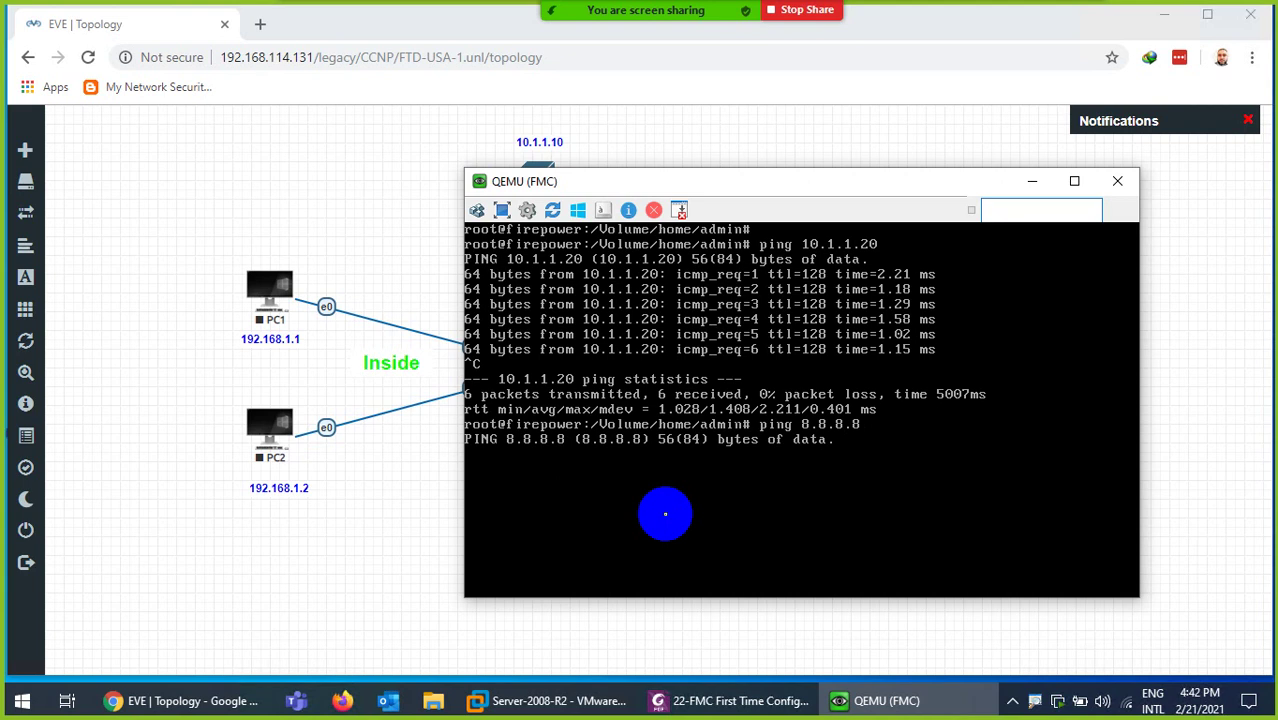
key("ctrl+c")
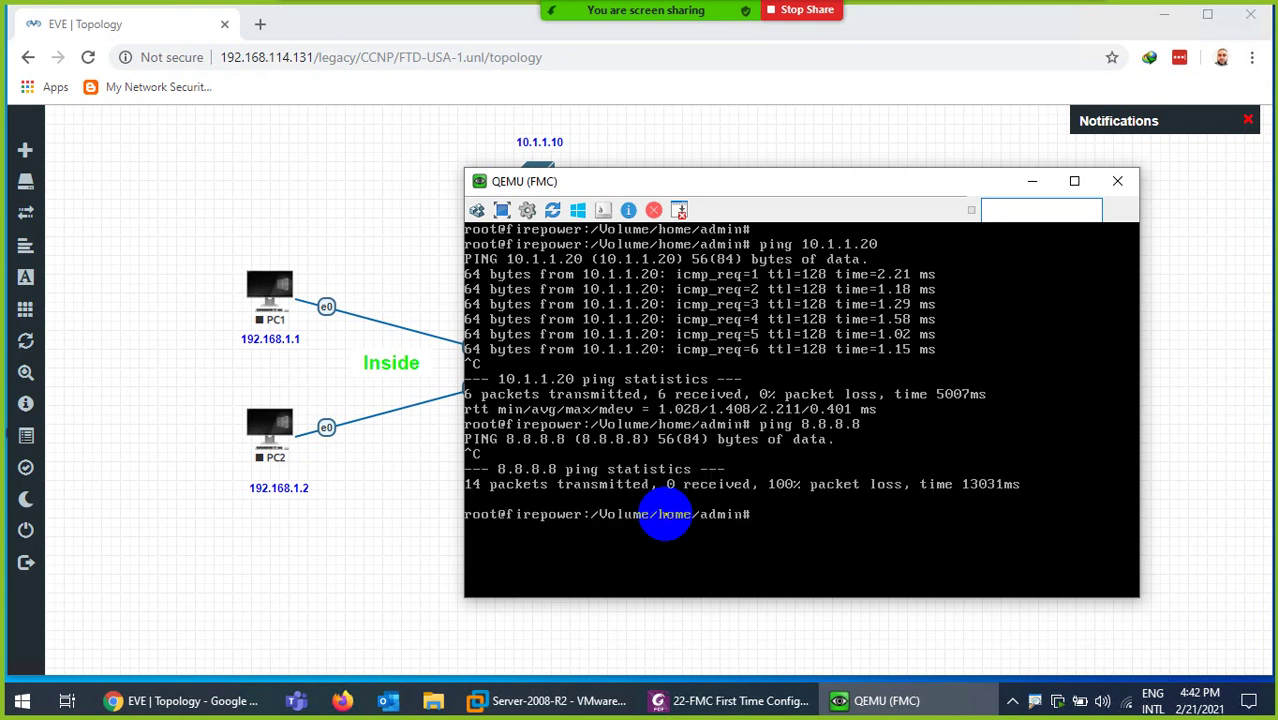
- Clear the screen and rerun ping 10.1.1.20, confirming 0% packet loss
key("ctrl+l")
key("Return")
key("Up")
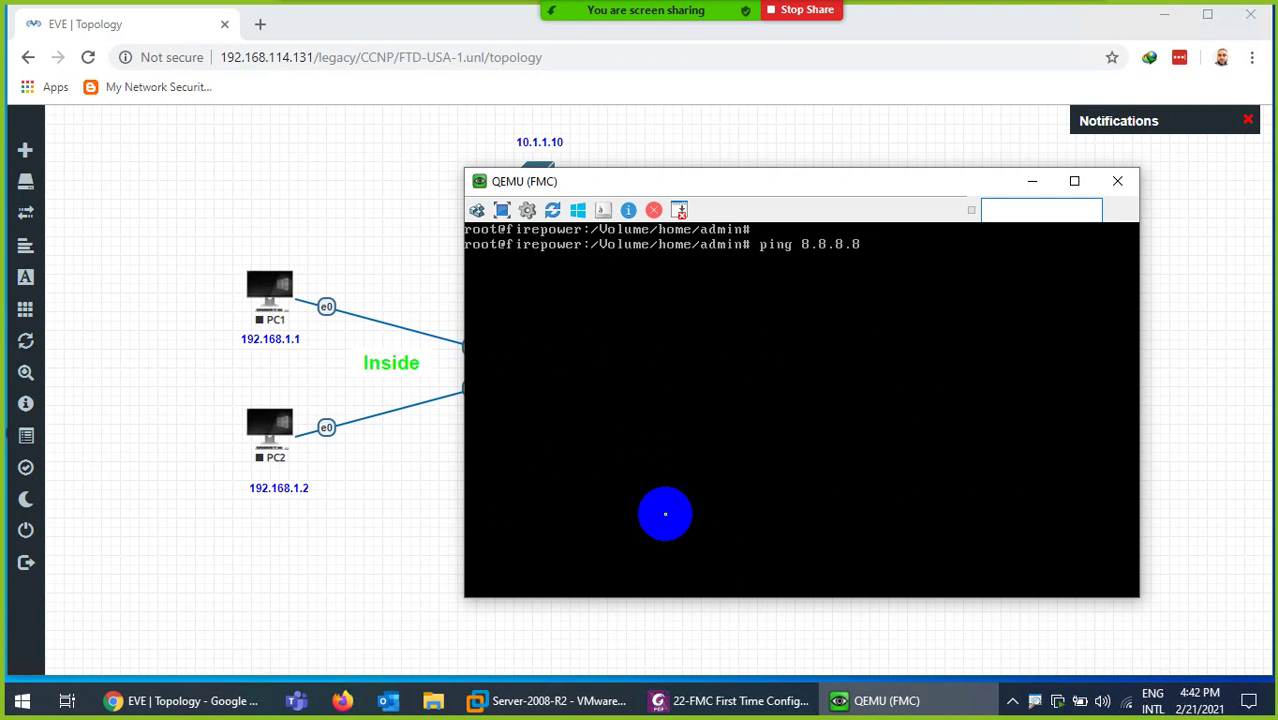
key("Up")
key("Return")
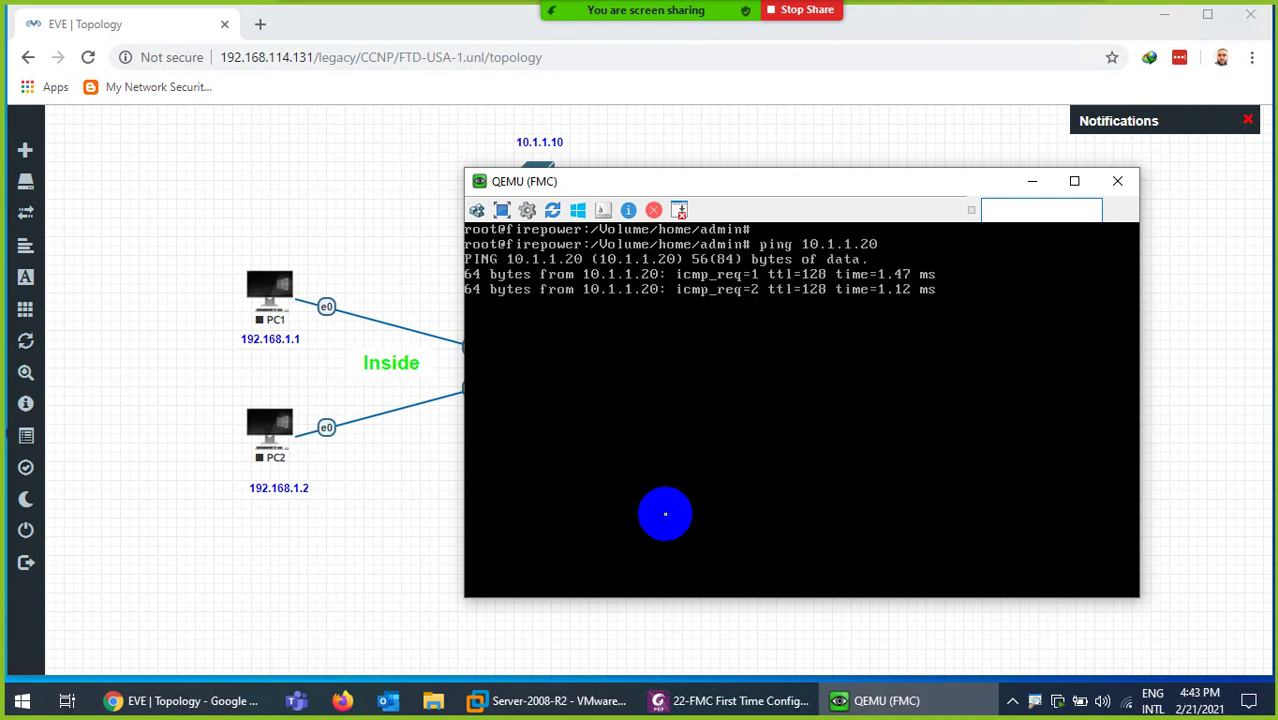
key("ctrl+c")
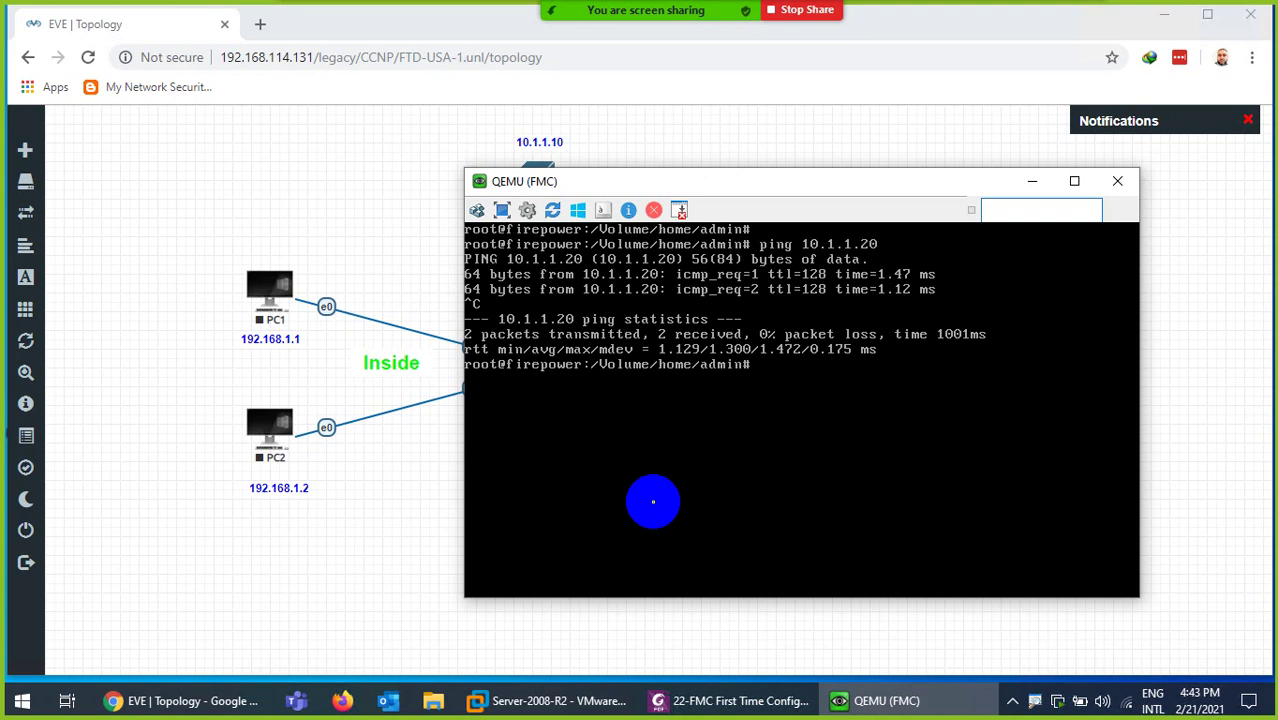
left_click(259, 25)
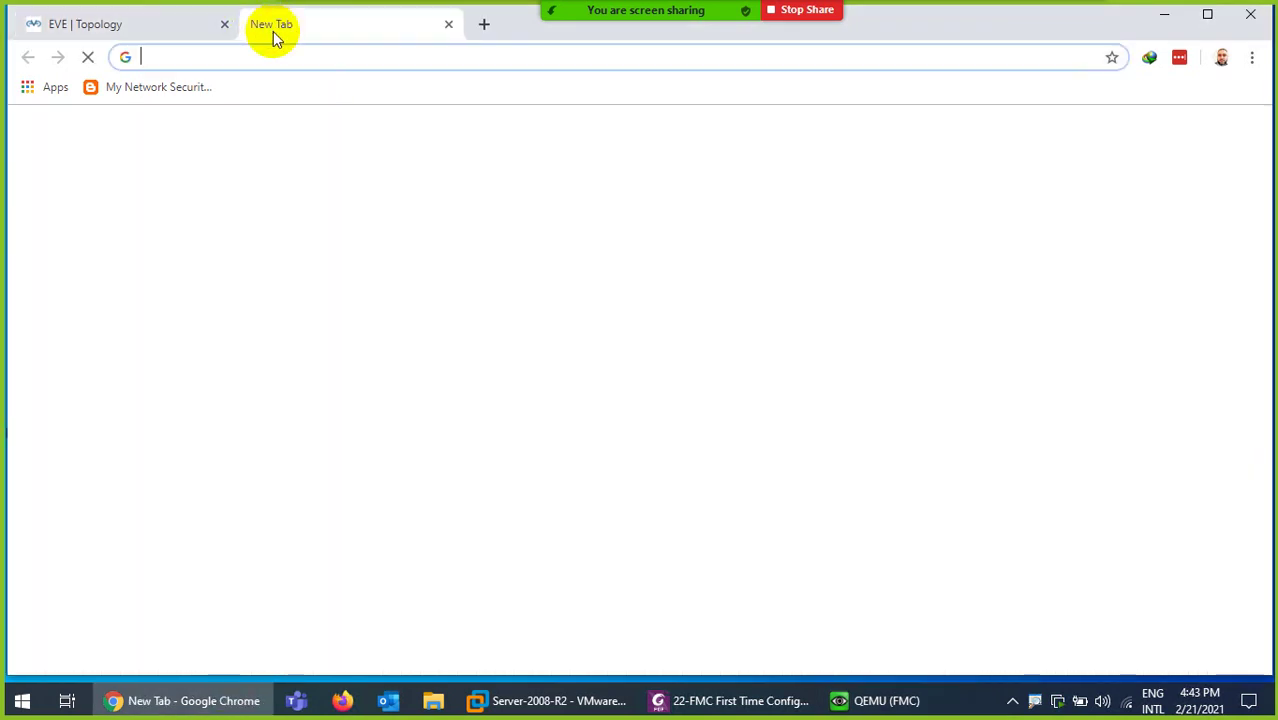
type("htt")
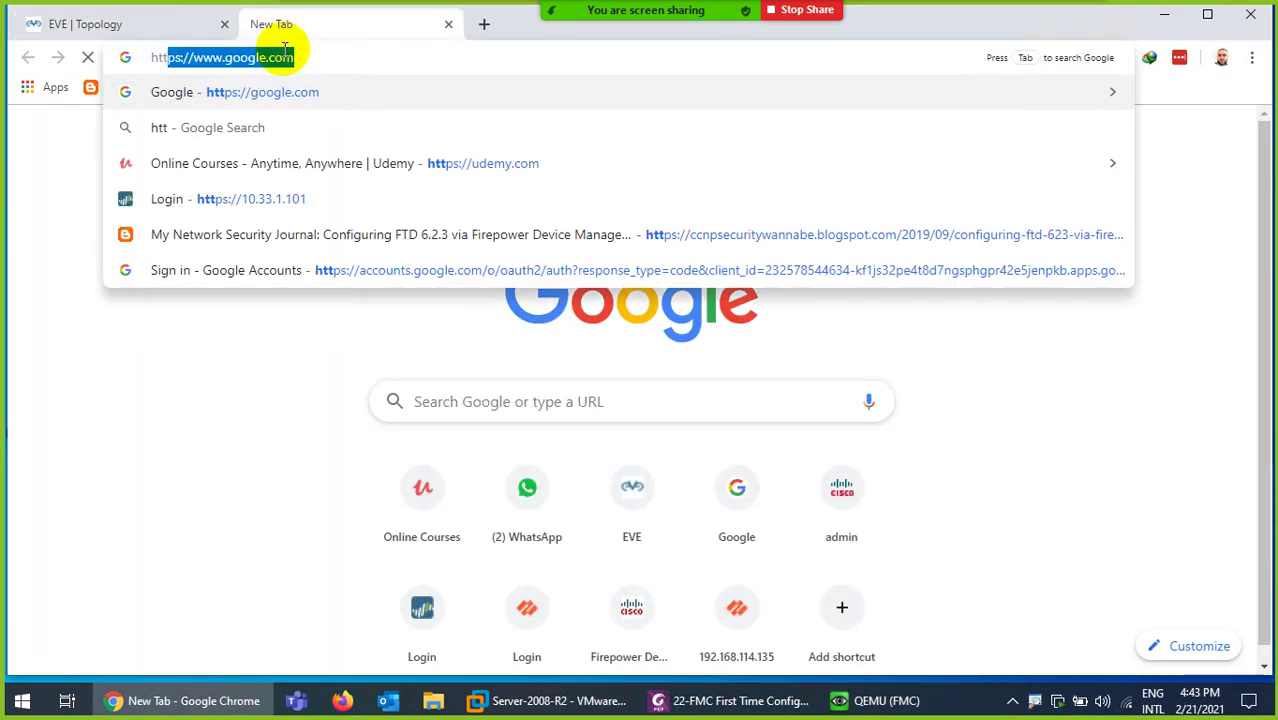
type("ps://10")
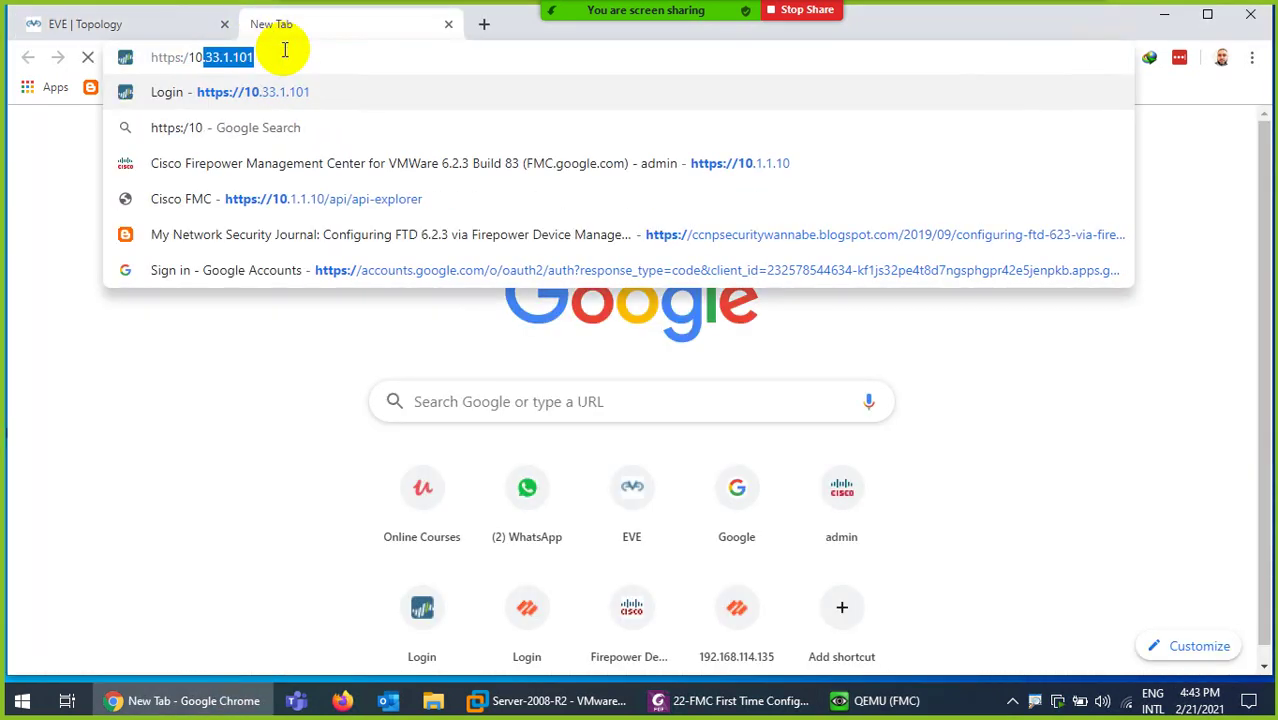
type(".1.1.10")
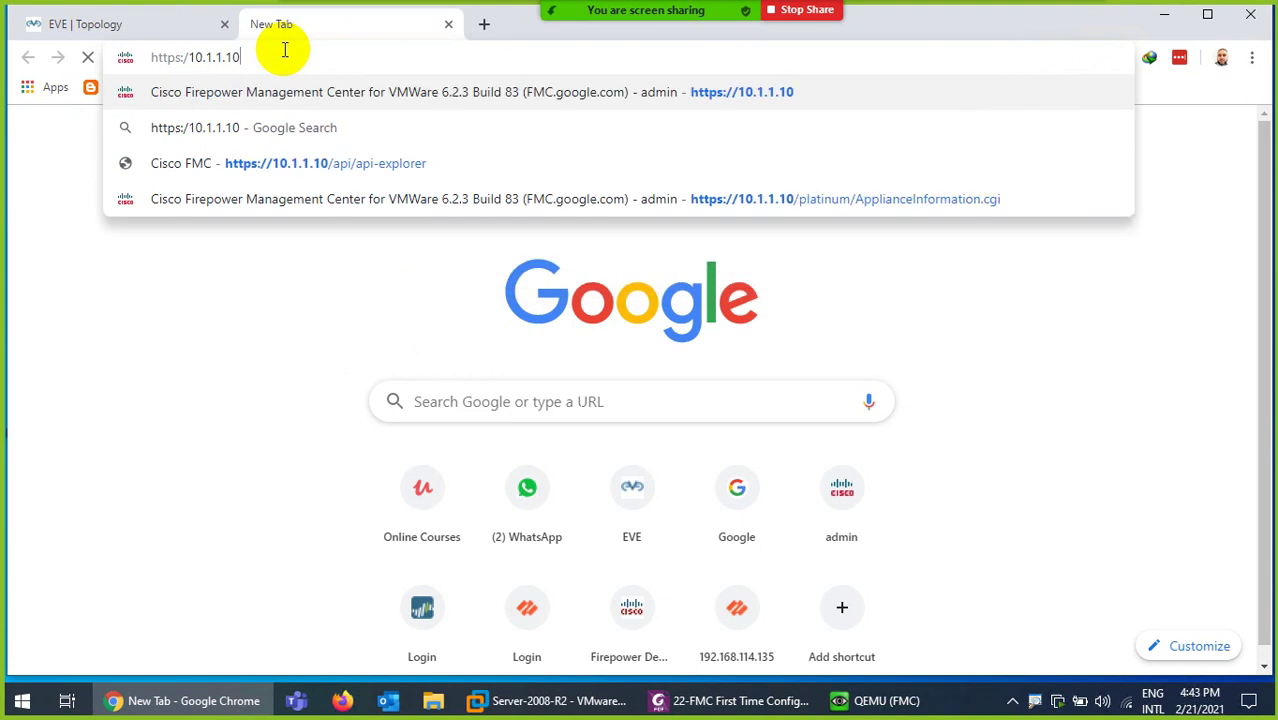
key("Return")
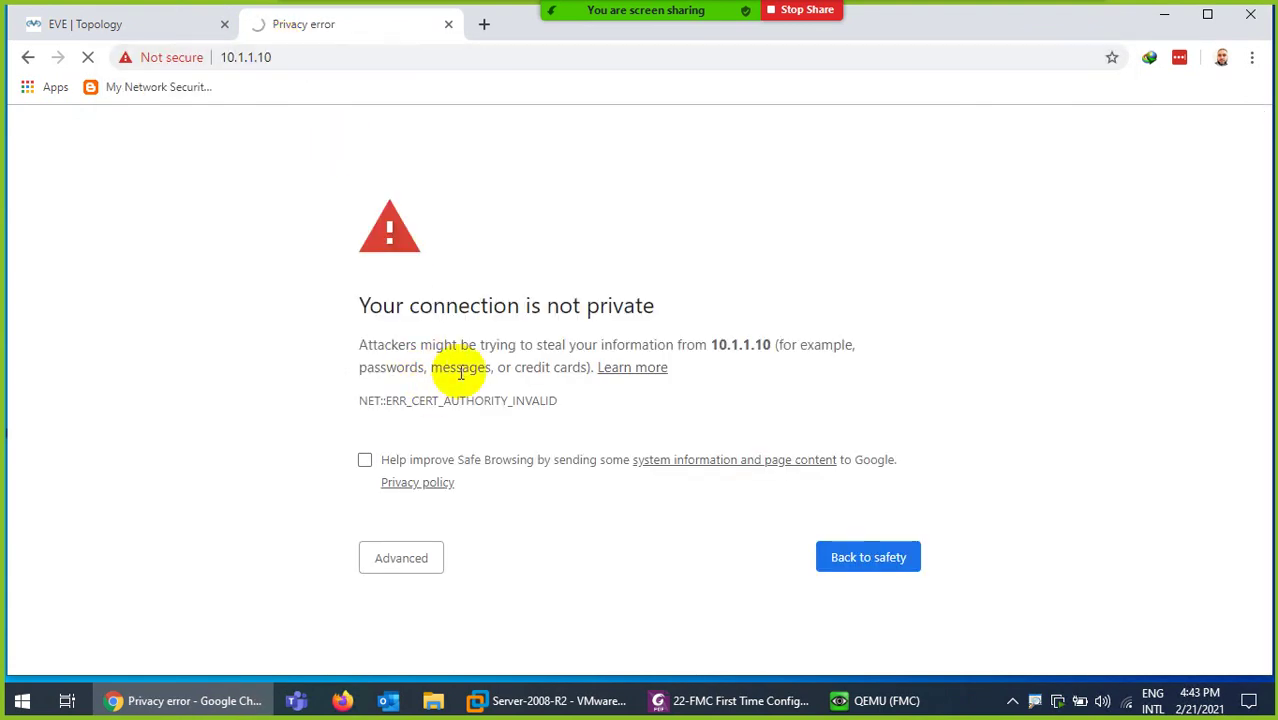
left_click(414, 562)
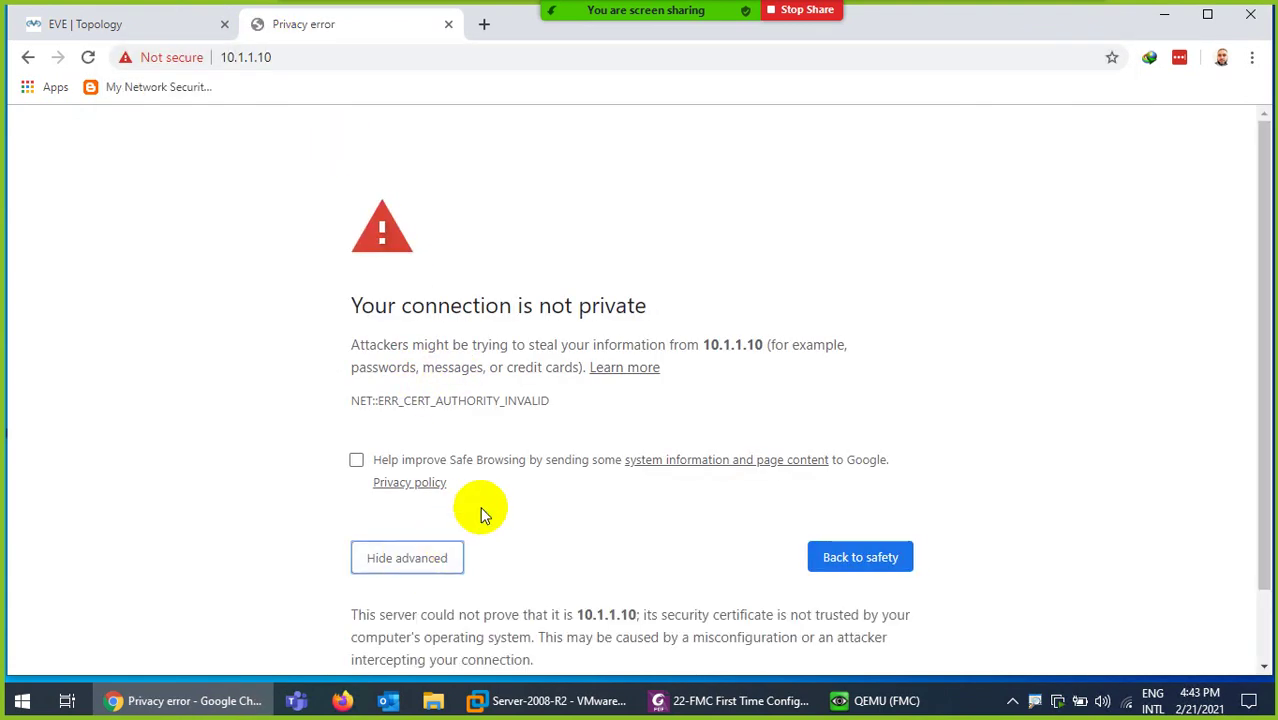
scroll(475, 540, "down", 1)
left_click(437, 618)
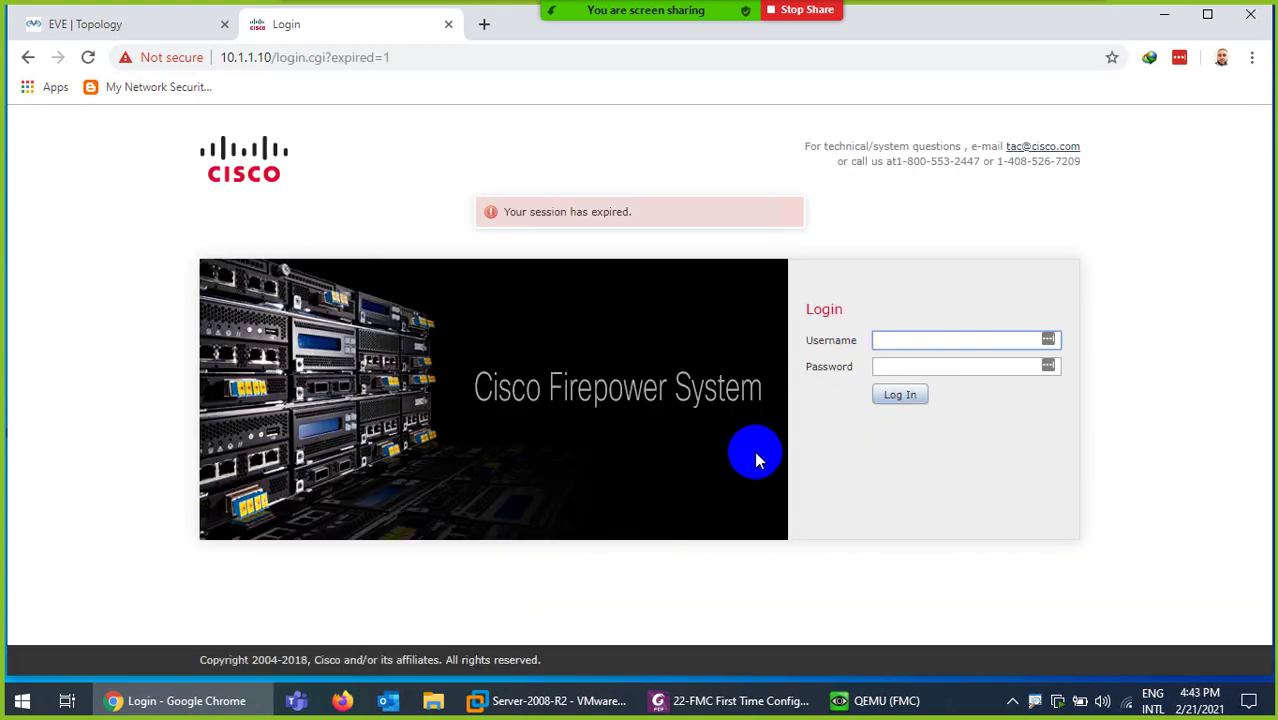
- Log in to the FMC with the admin username and its password
left_click(890, 341)
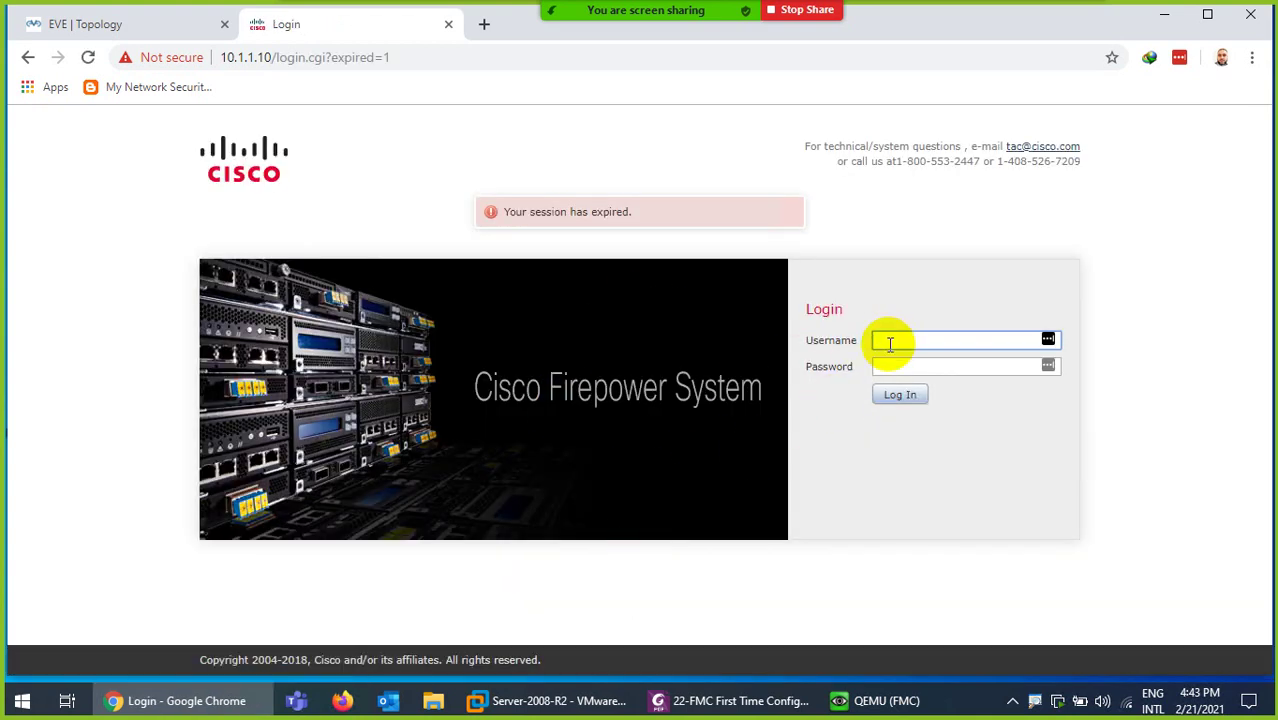
type("admin")
key("Tab")
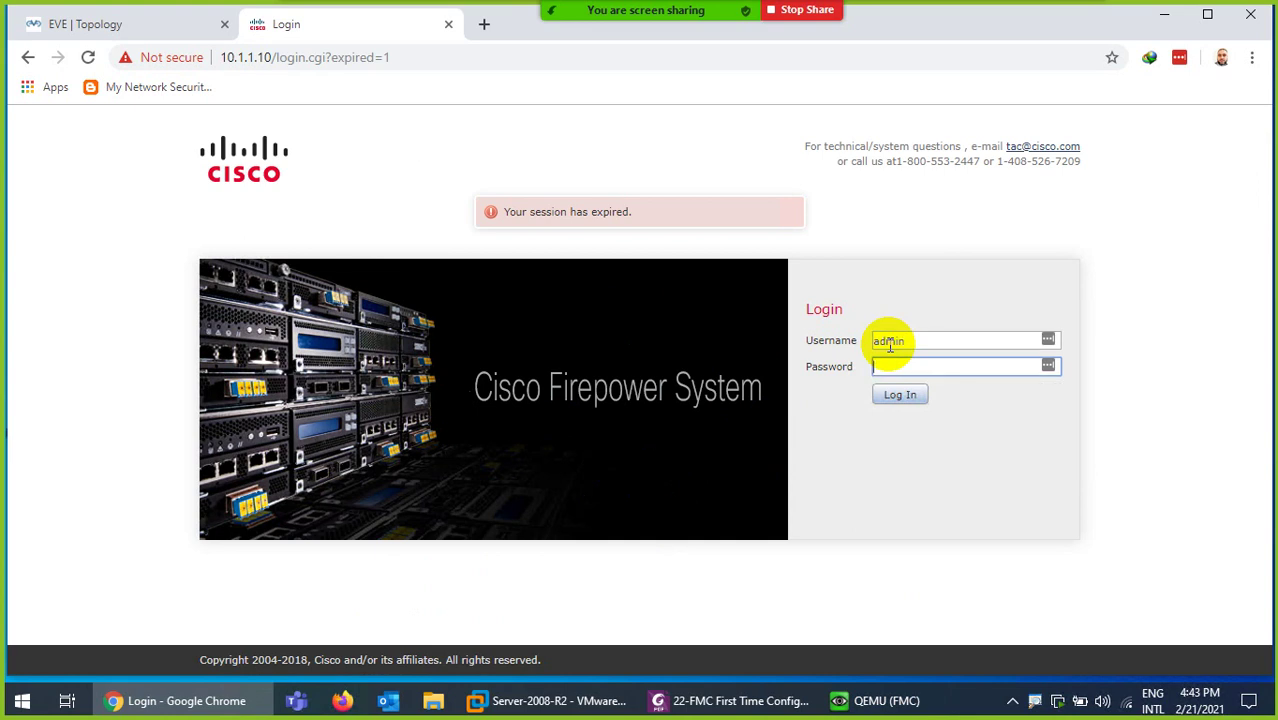
type("********")
key("Return")
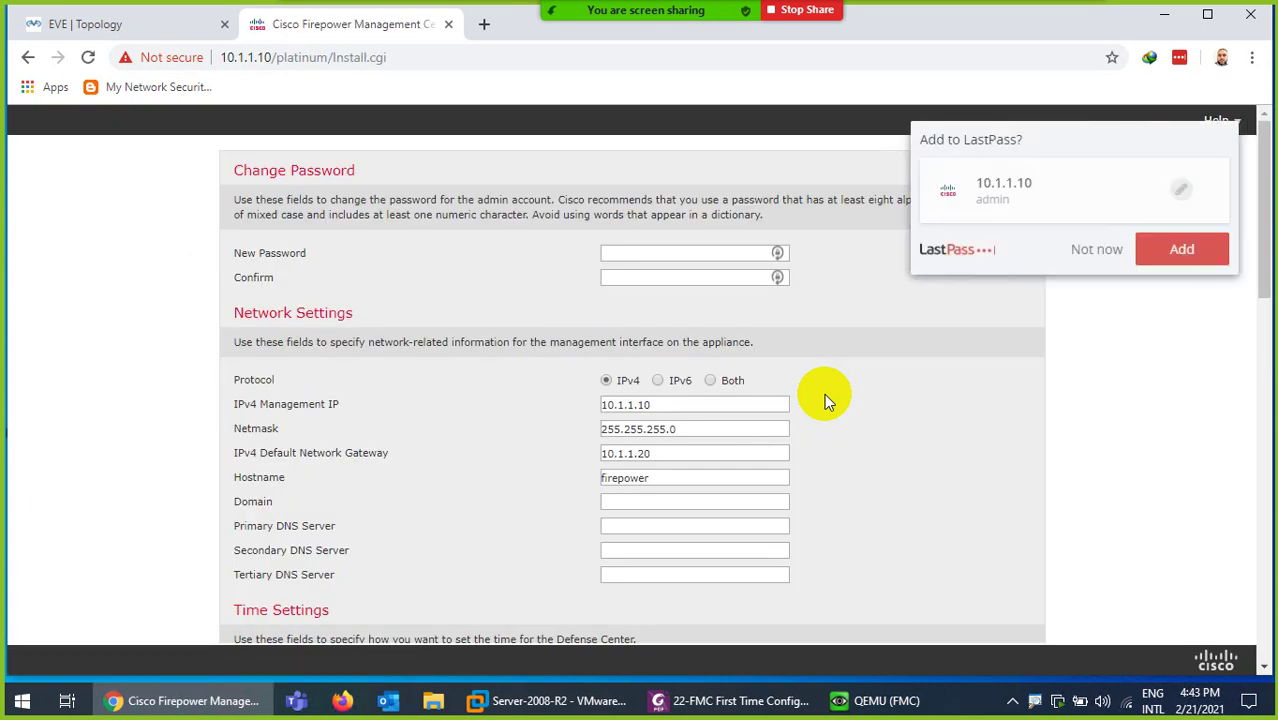
- Dismiss the LastPass save prompt and enter the new admin password in New Password and Confirm
left_click(1082, 249)
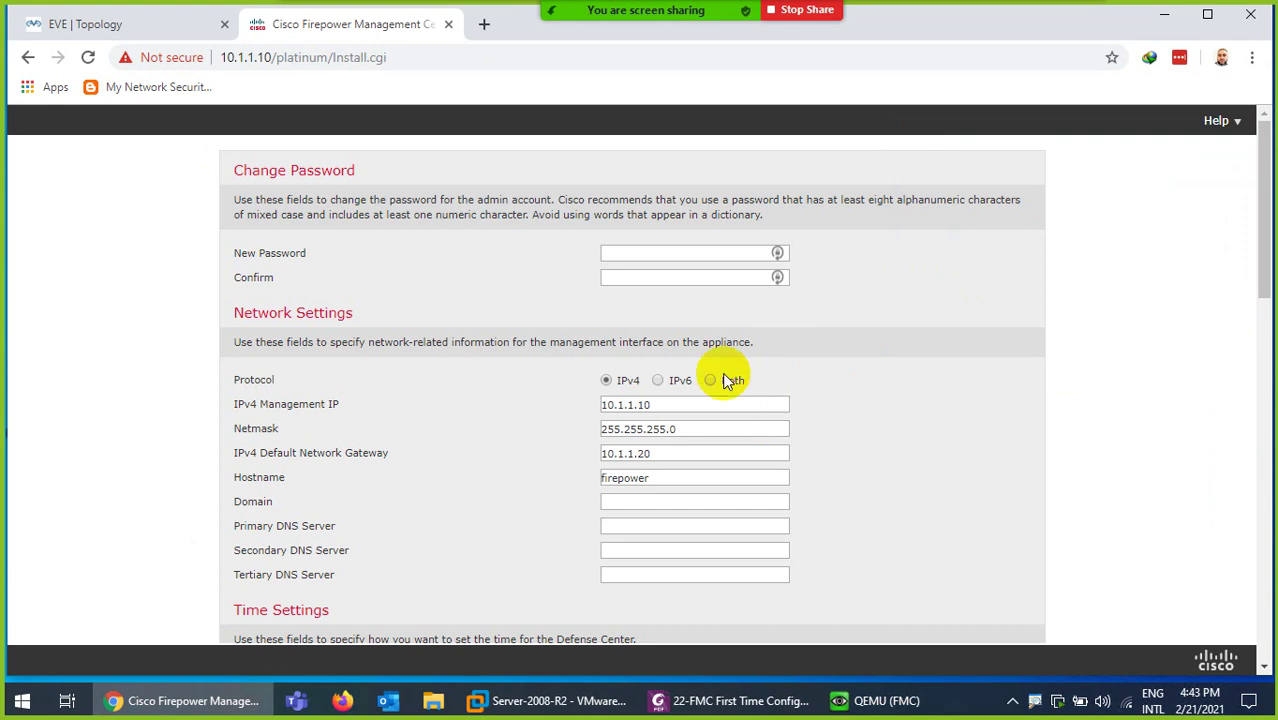
left_click(635, 258)
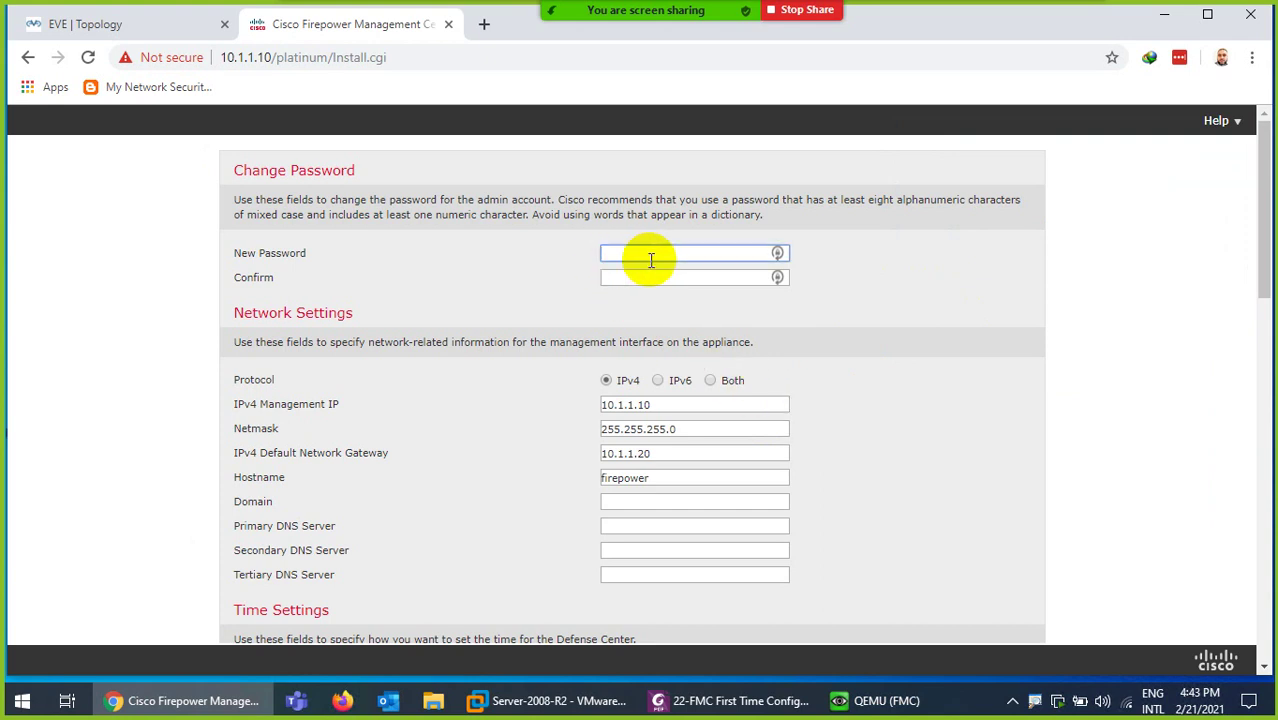
type("*********")
key("Tab")
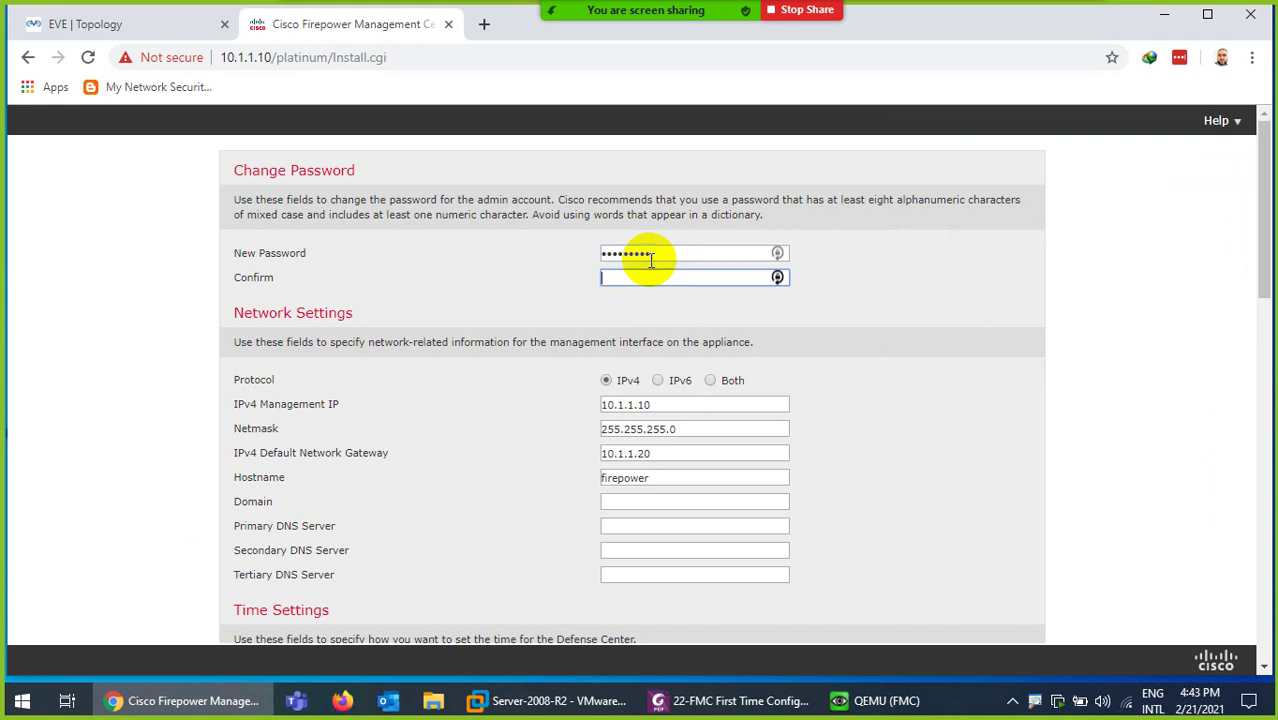
type("*********")
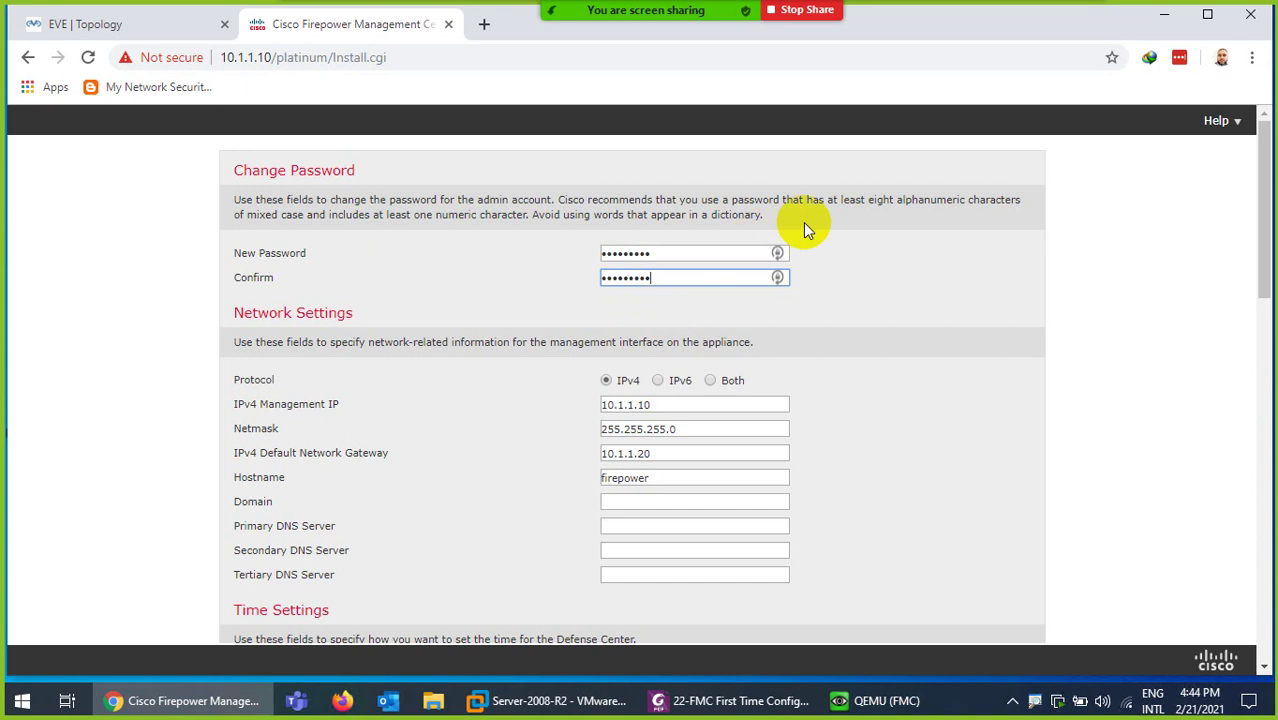
left_click(850, 200)
left_click_drag(850, 200, 905, 215)
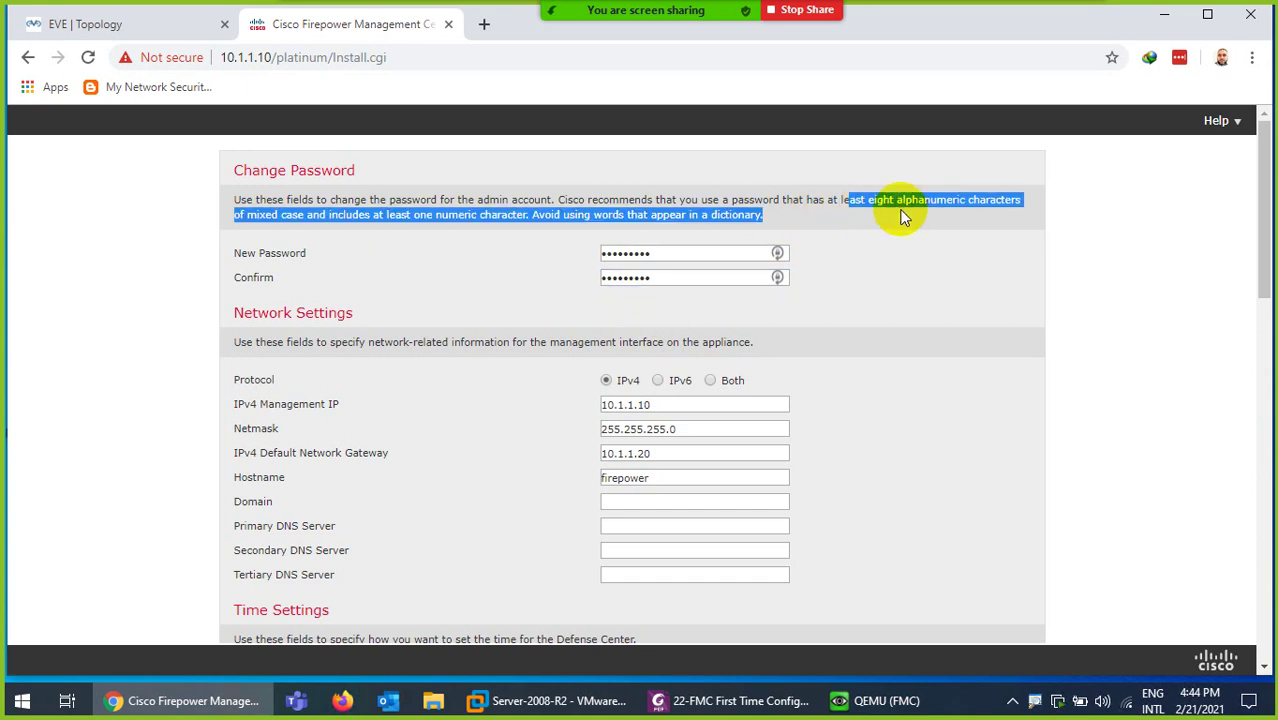
left_click(911, 211)
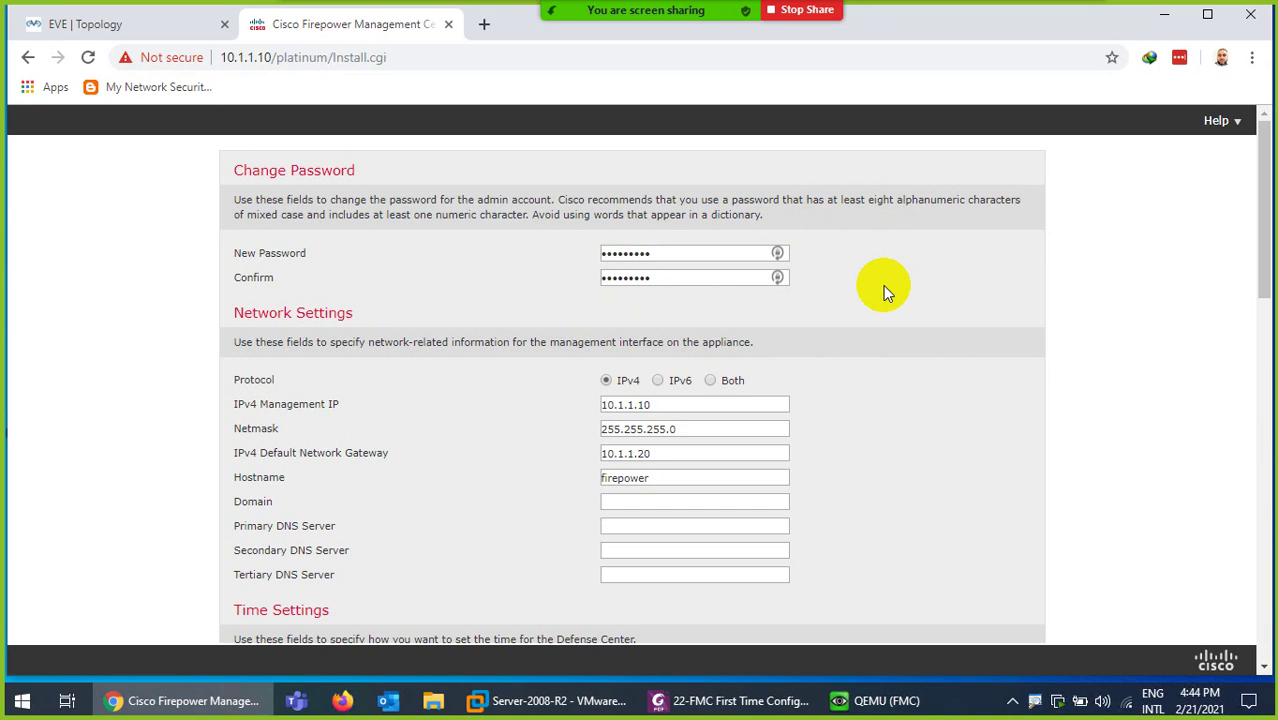
scroll(605, 430, "down", 1)
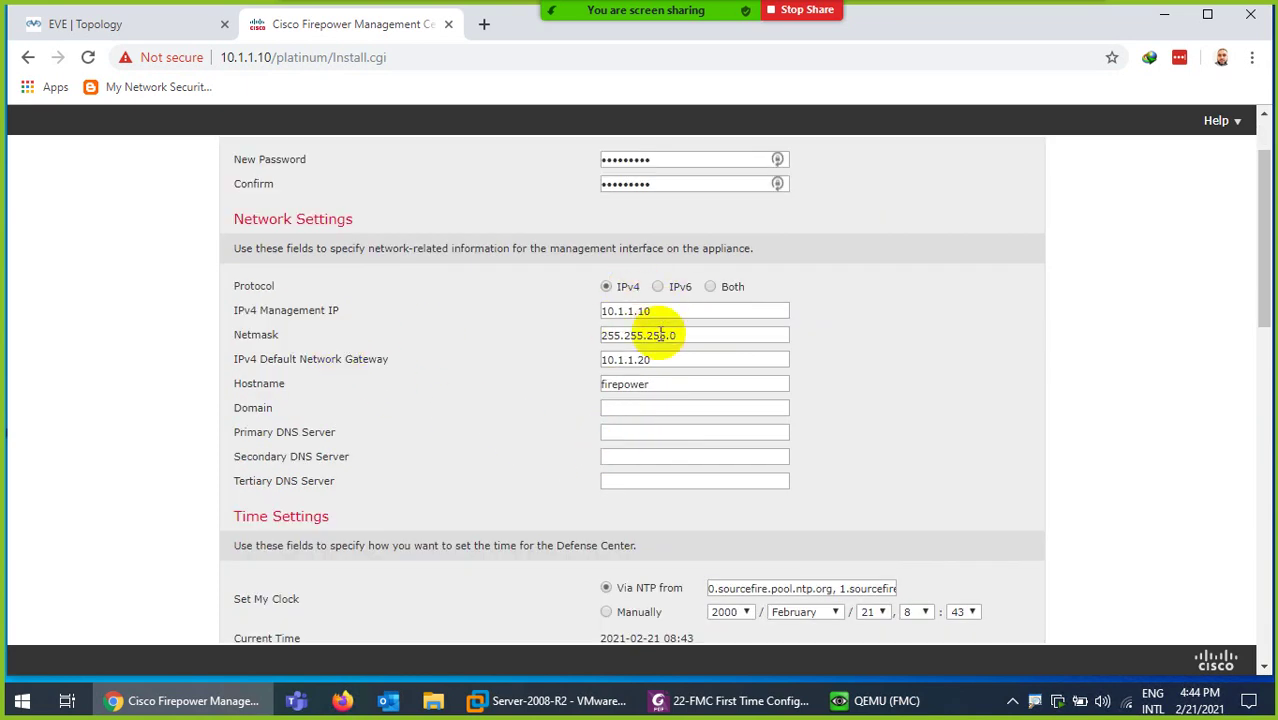
- Set the hostname to FMC and the domain to google.com
left_click_drag(661, 387, 599, 389)
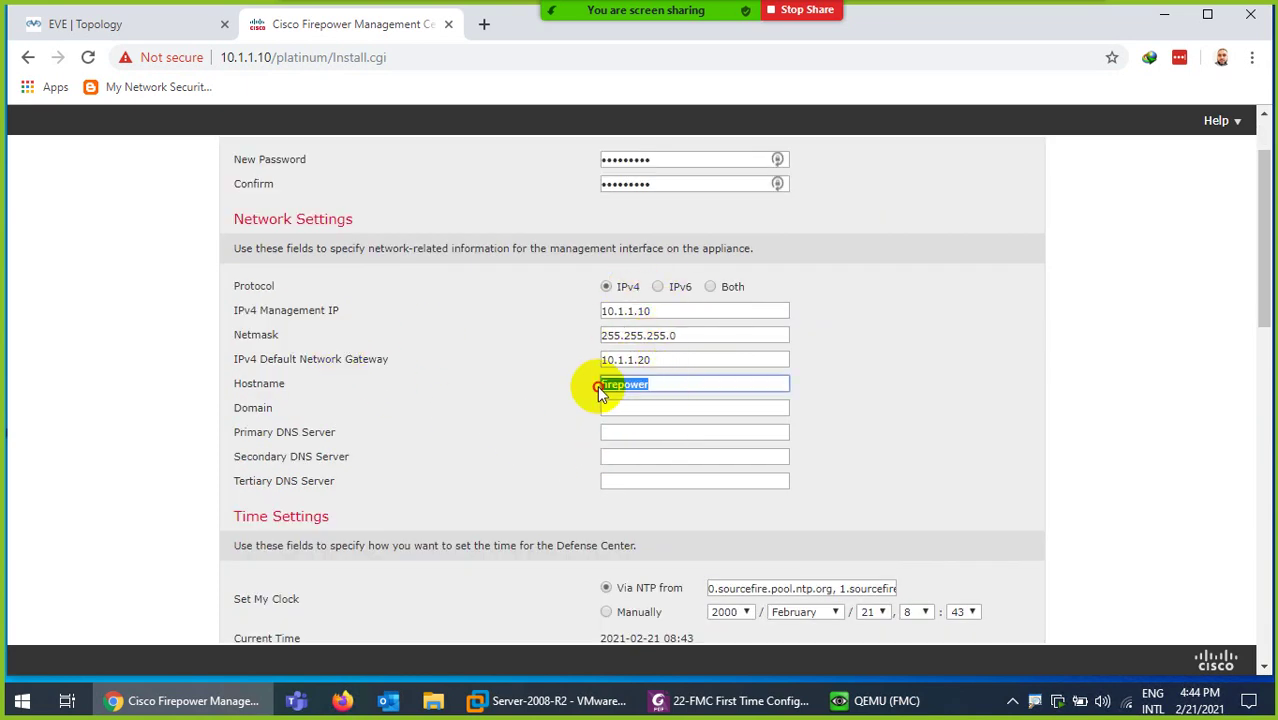
type("FMC")
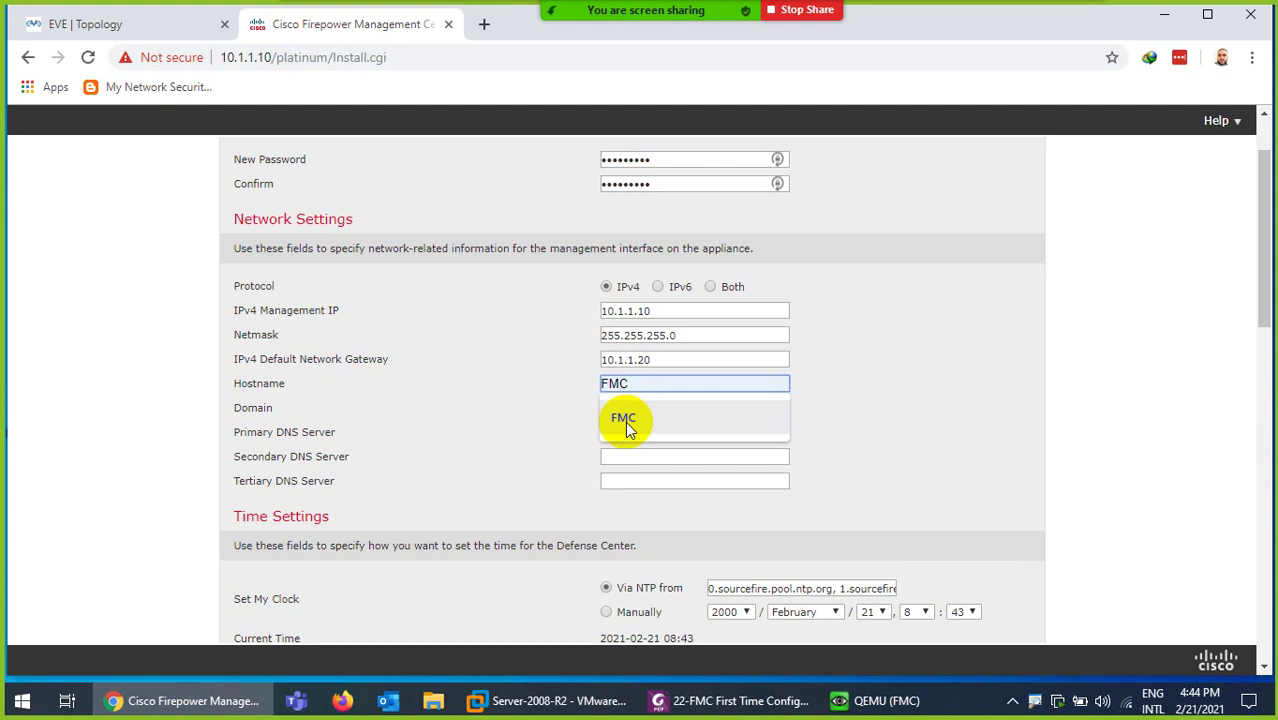
left_click(625, 419)
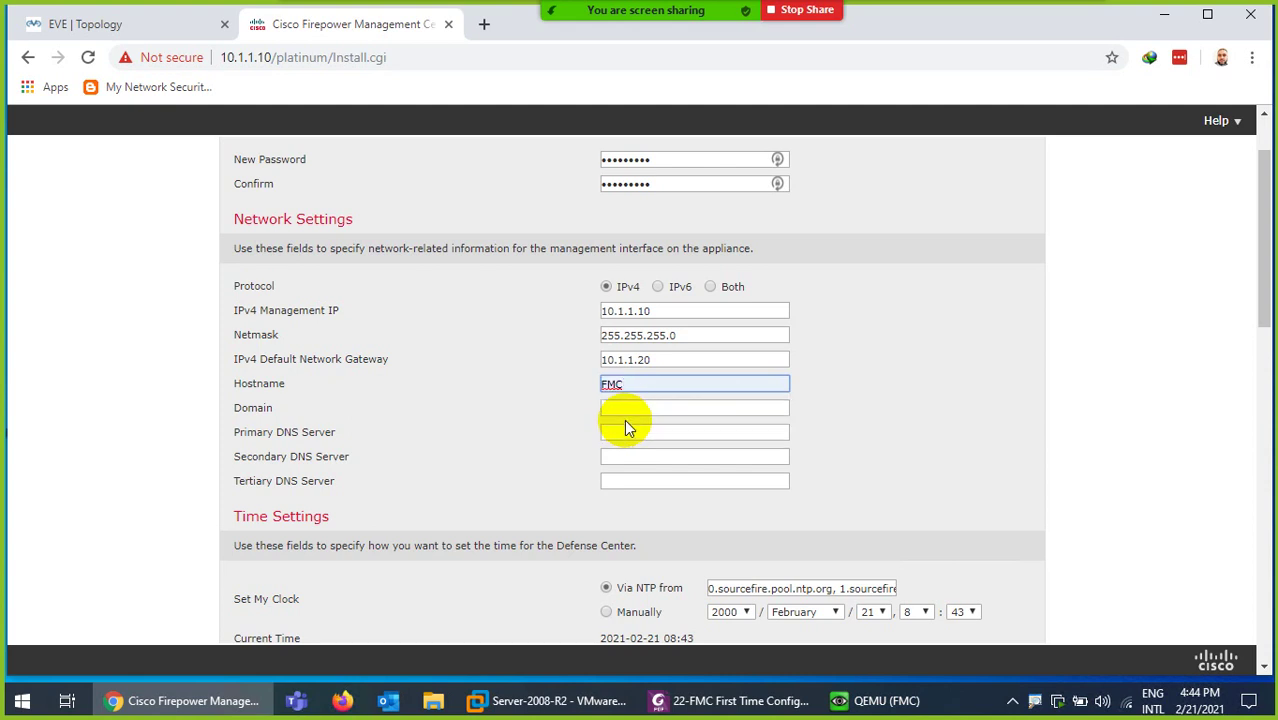
left_click(625, 408)
left_click(640, 442)
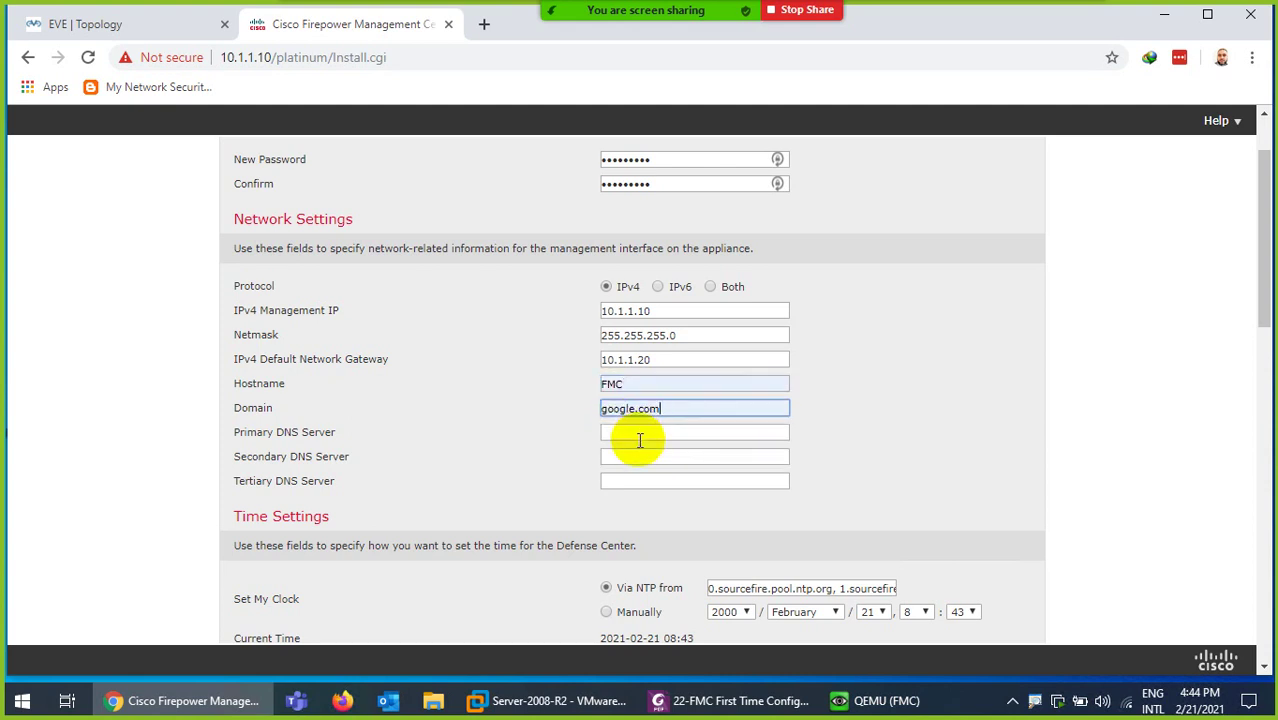
scroll(634, 423, "down", 1)
- Set the DNS servers to 8.8.8.8, 1.1.1.1 and 8.8.4.4, then scroll to Time Settings
left_click(624, 346)
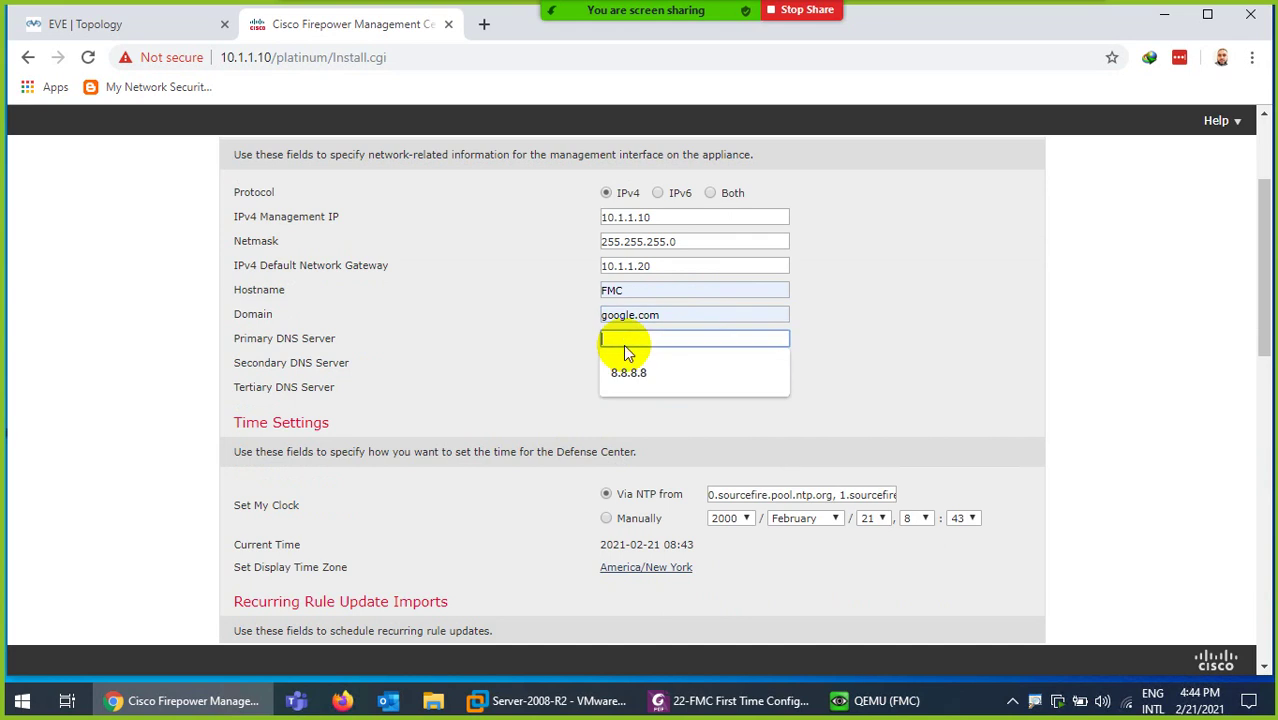
left_click(627, 367)
left_click(645, 362)
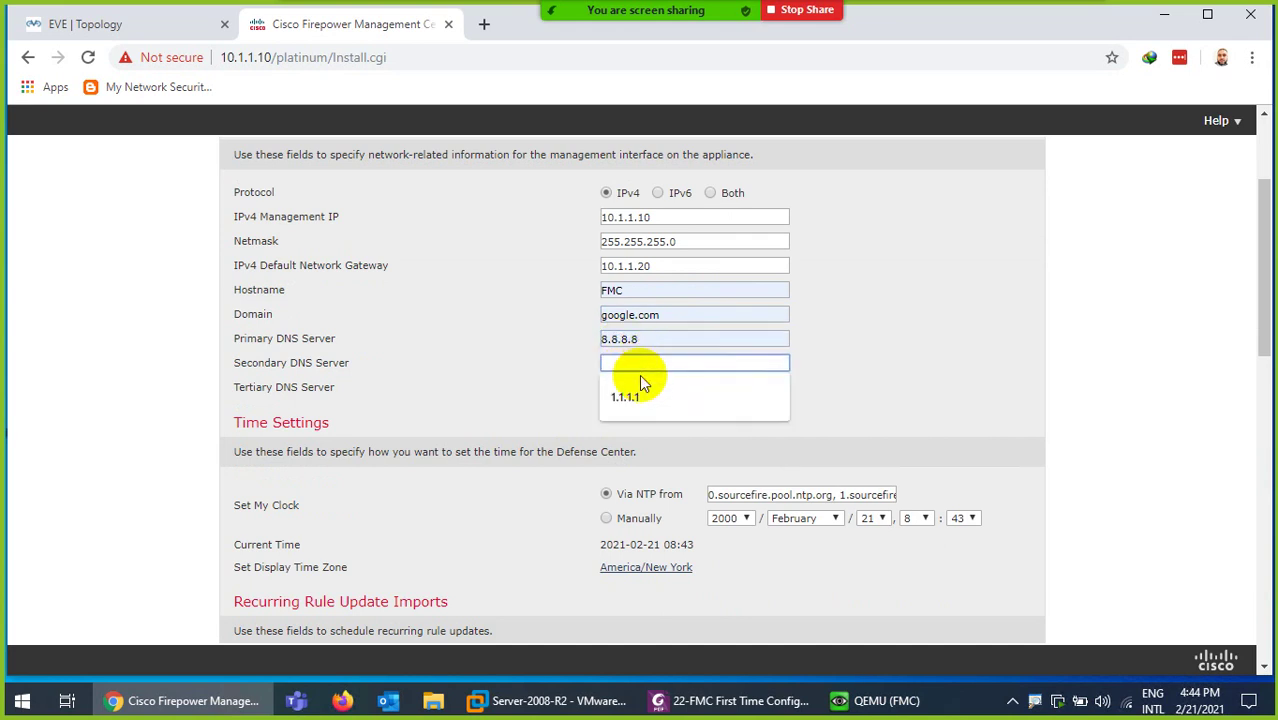
left_click(633, 396)
left_click(634, 387)
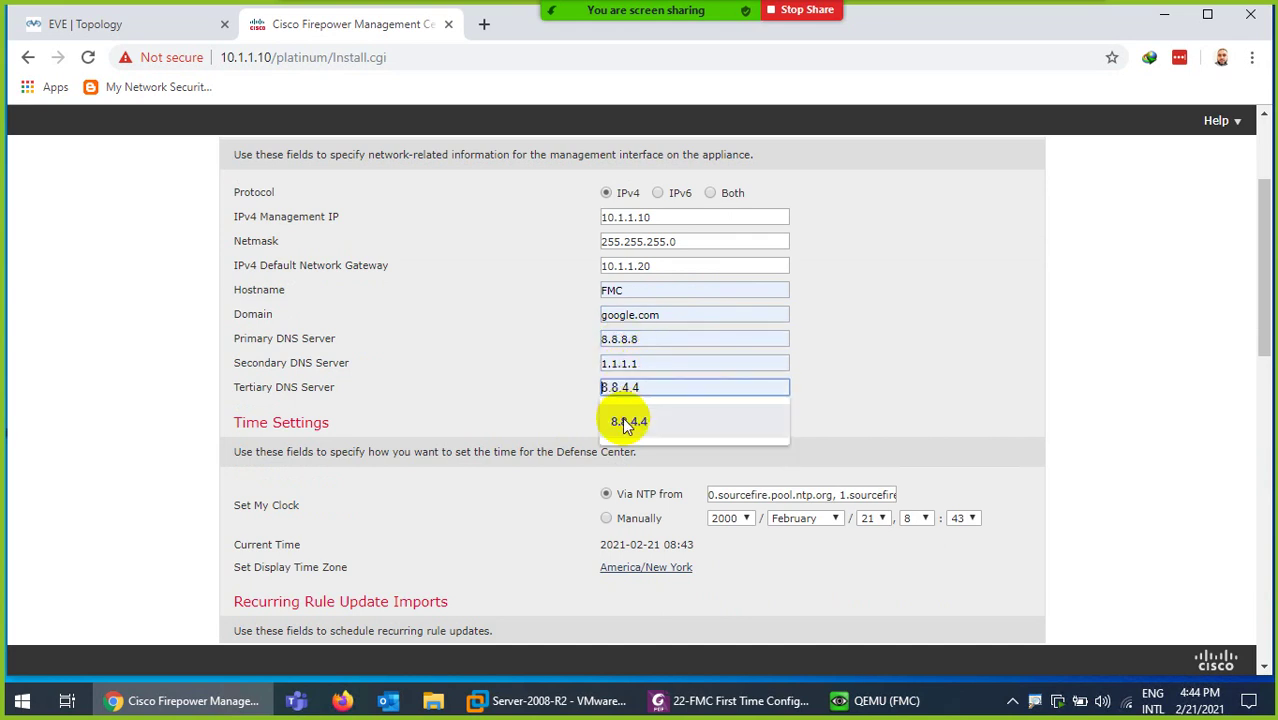
left_click(628, 423)
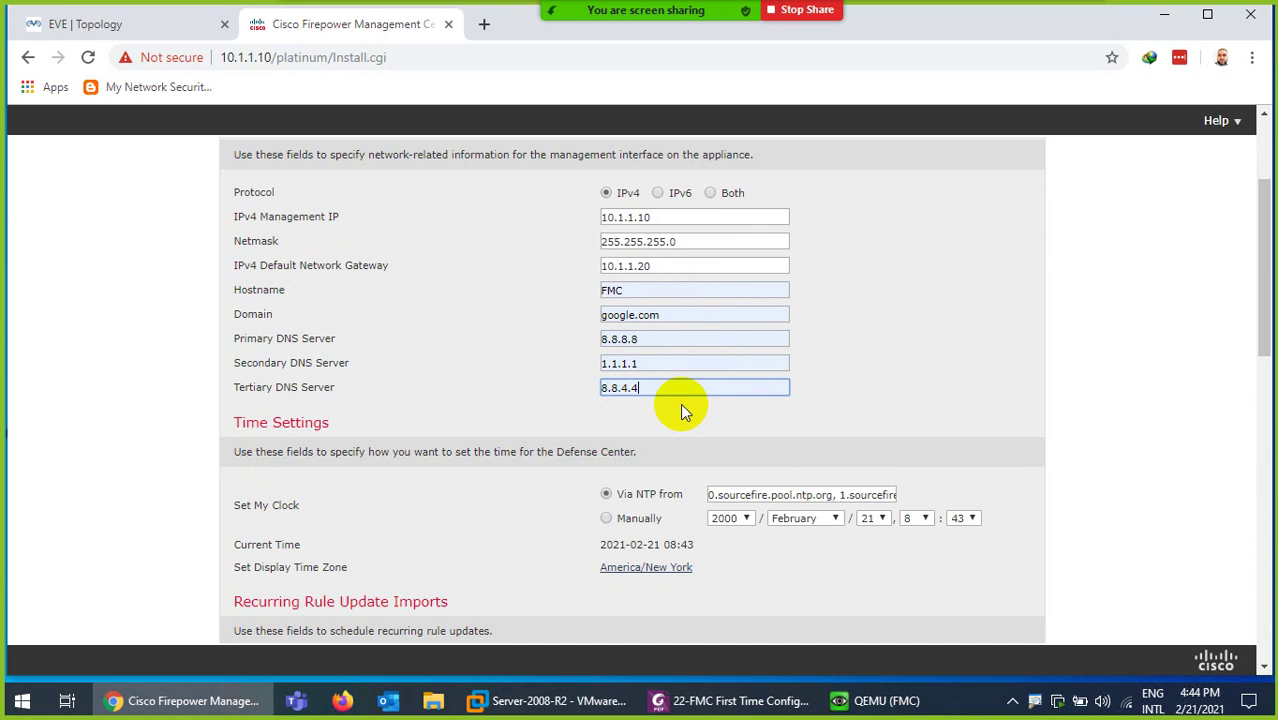
scroll(530, 420, "down", 1)
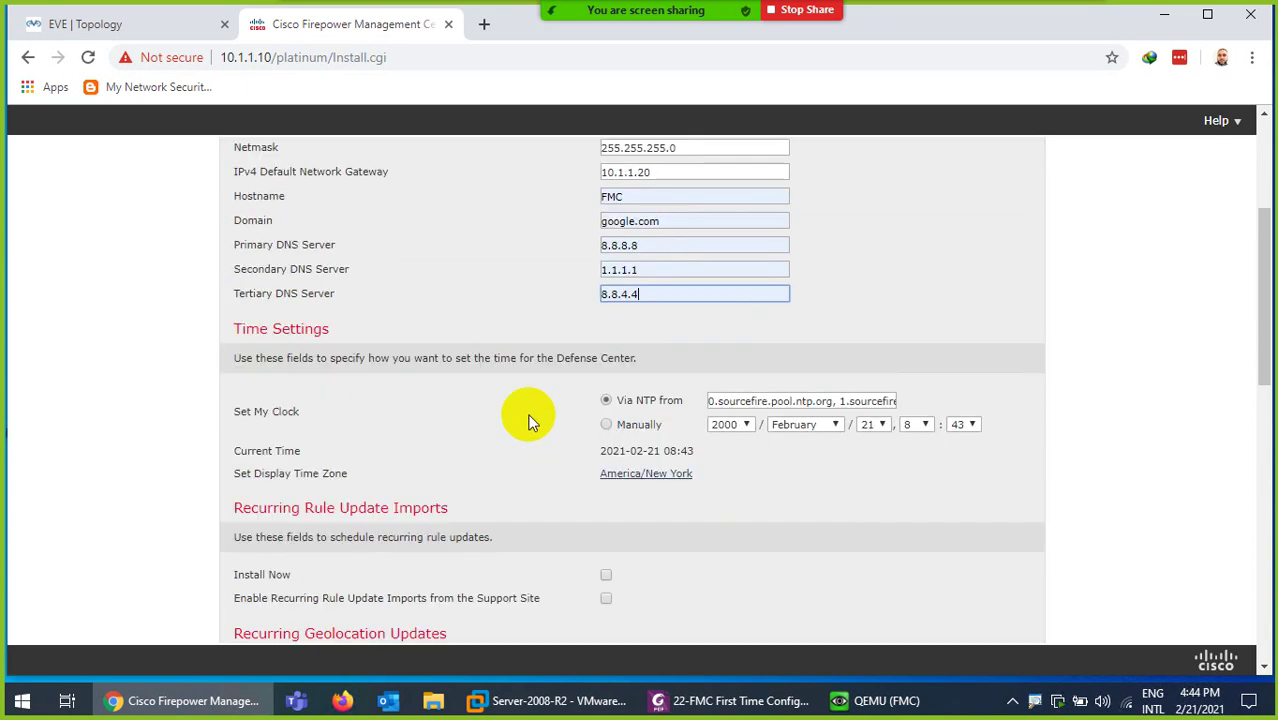
scroll(528, 376, "down", 1)
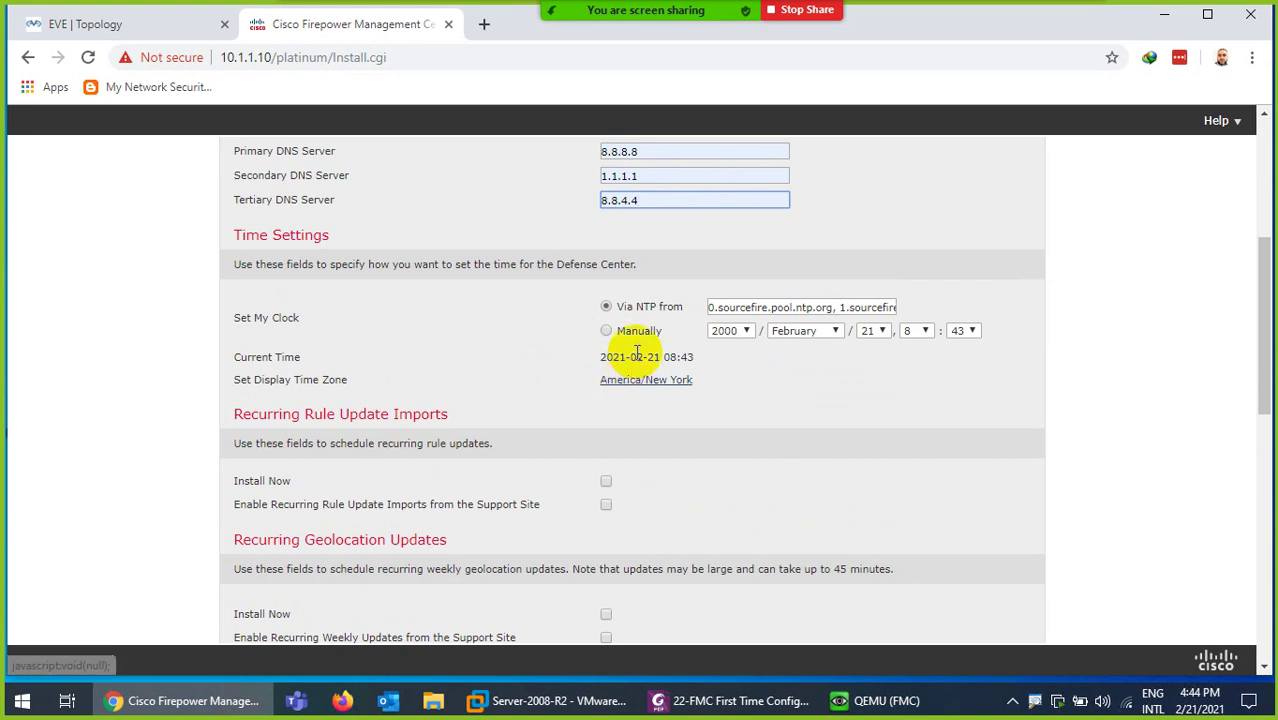
- Change the display time zone from America/New York to Asia/Riyadh and save it
left_click(639, 381)
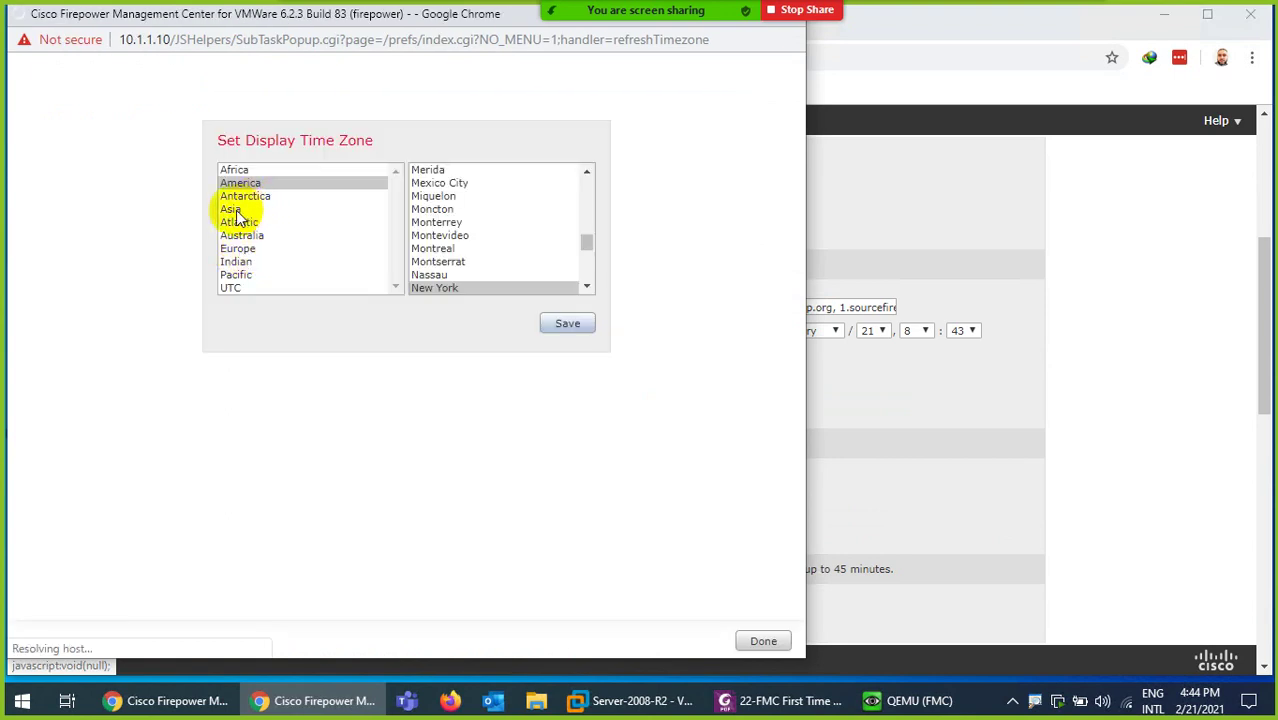
left_click(238, 209)
left_click(434, 227)
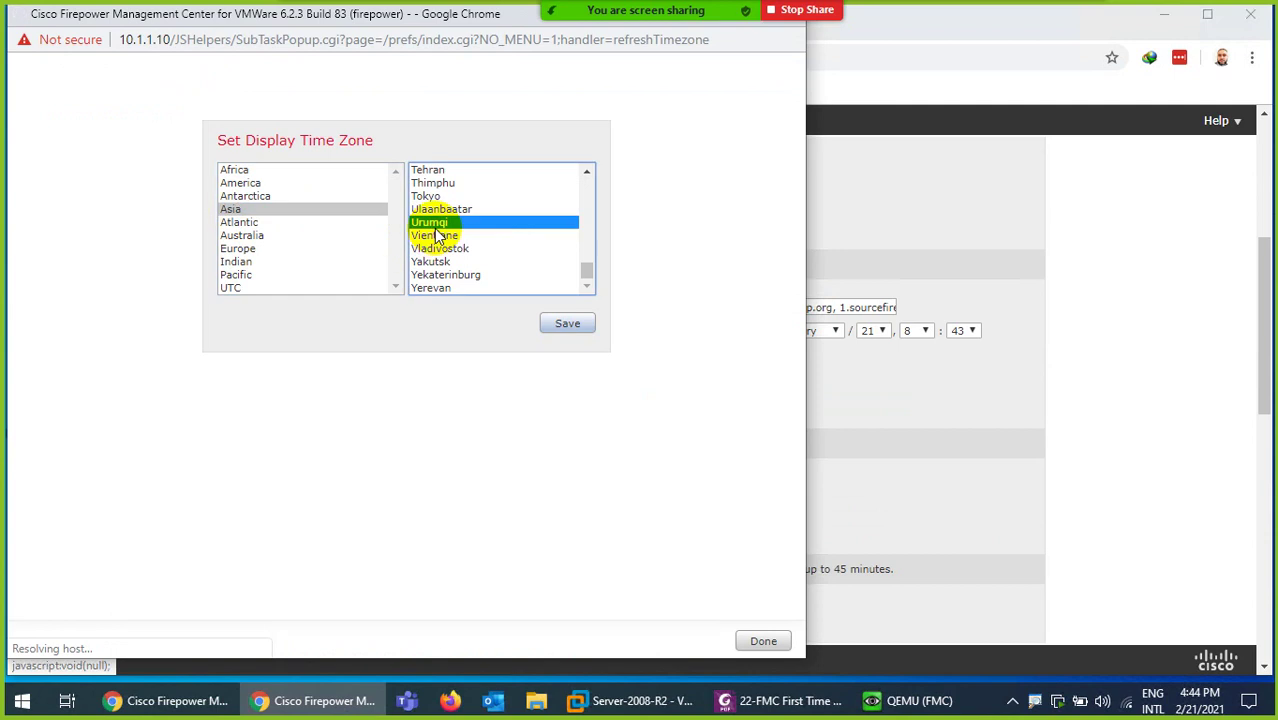
key("r")
left_click(437, 185)
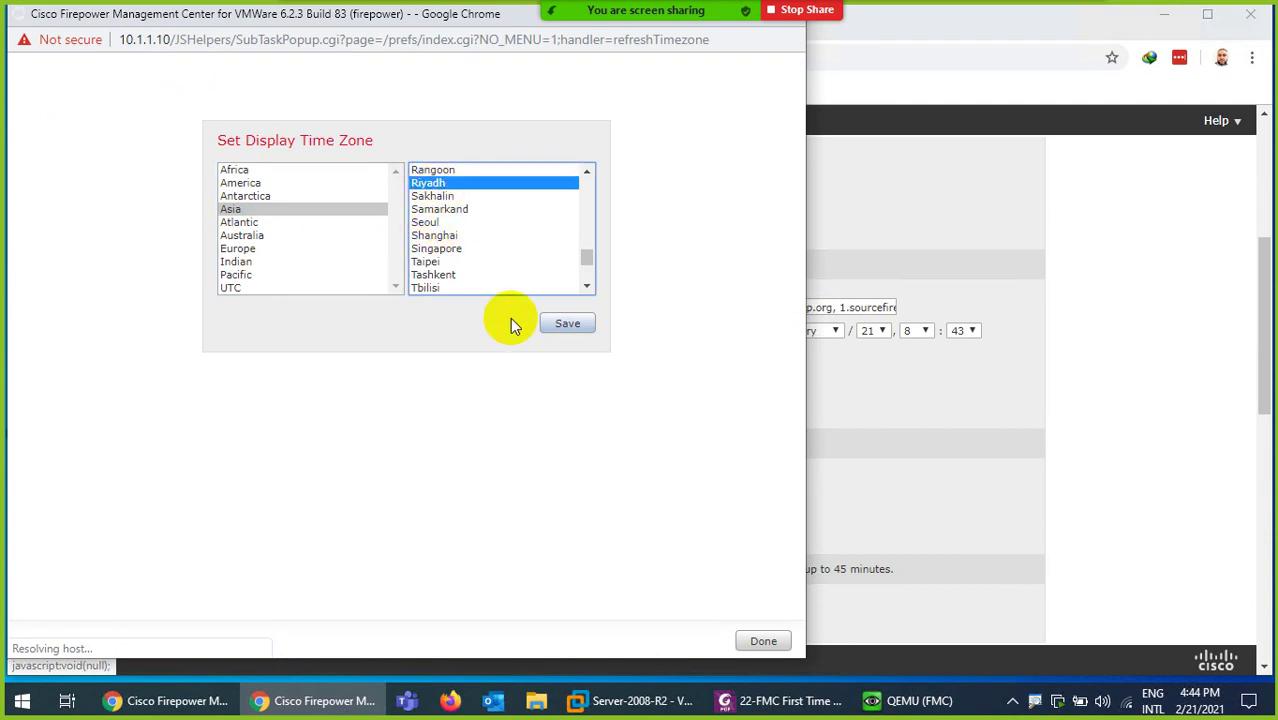
left_click(566, 330)
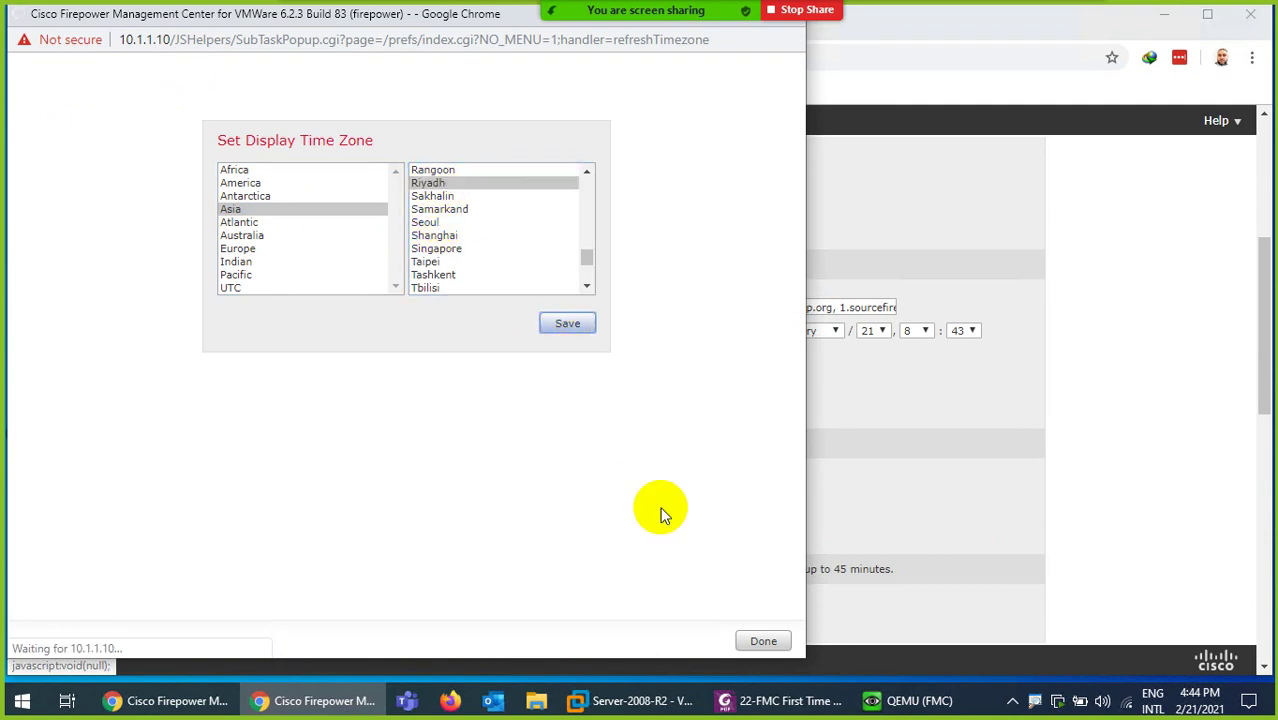
left_click(763, 642)
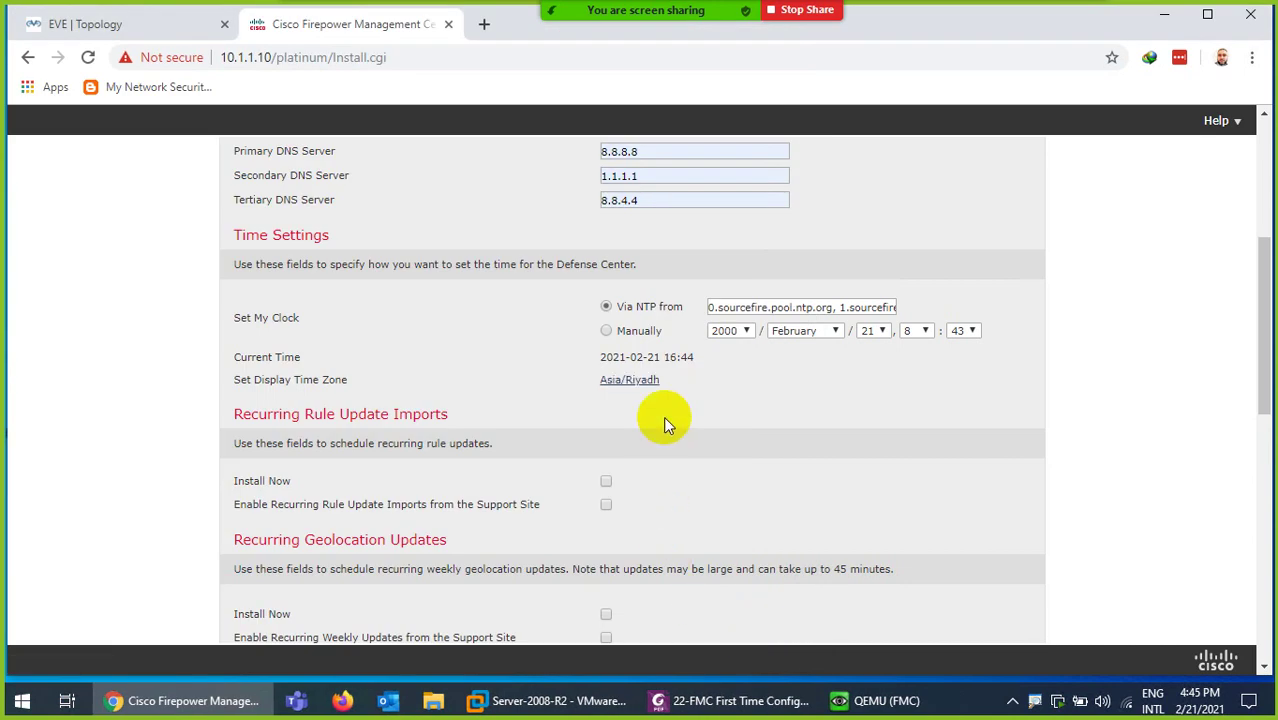
triple_click(708, 308)
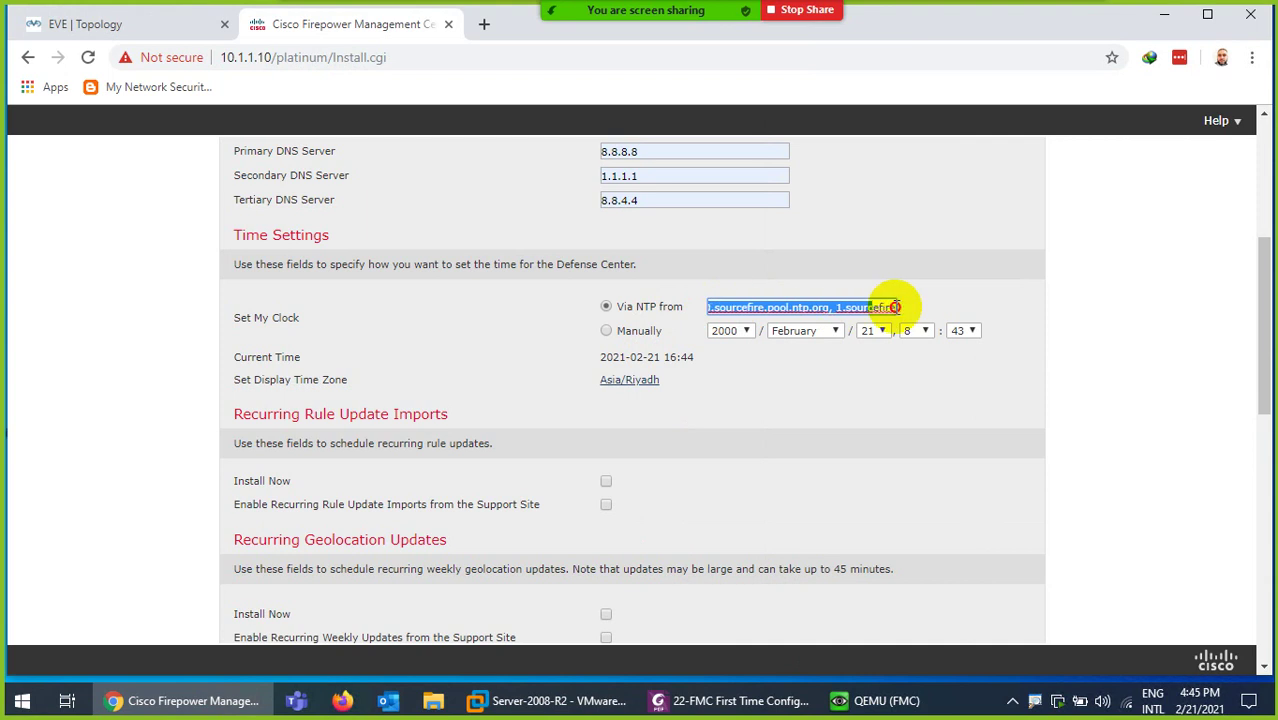
left_click_drag(893, 307, 914, 312)
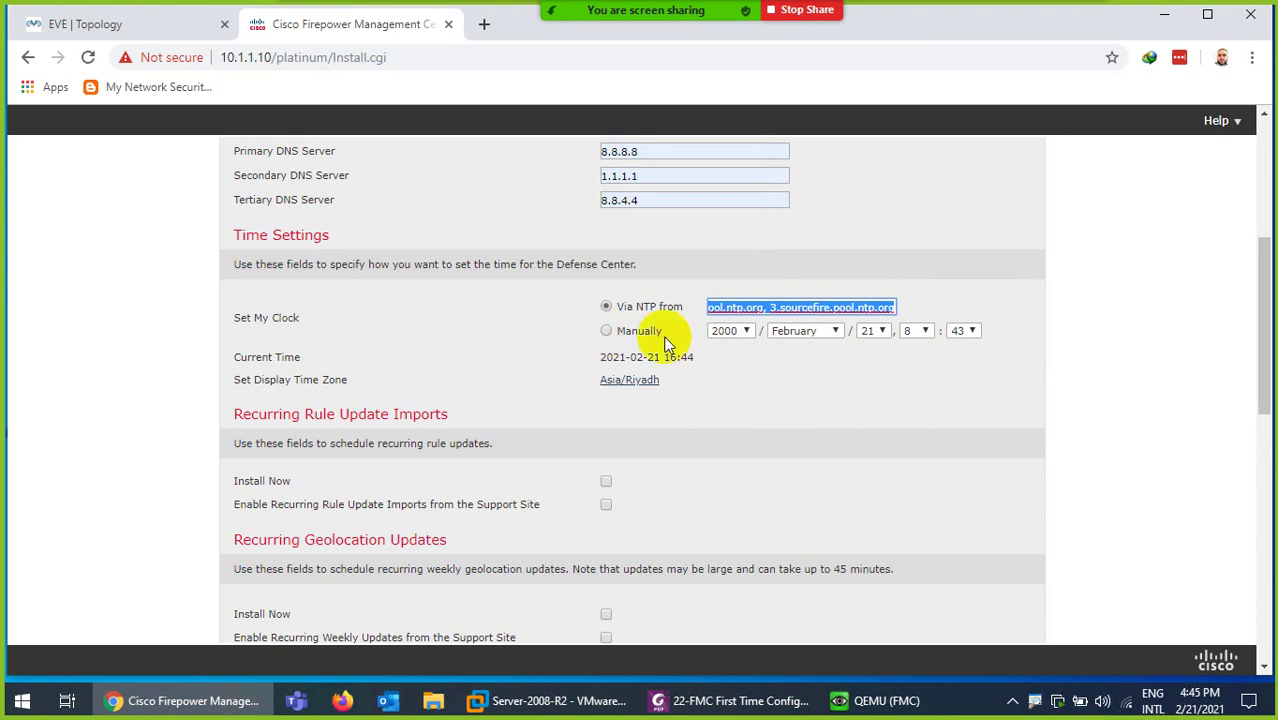
scroll(660, 470, "down", 2)
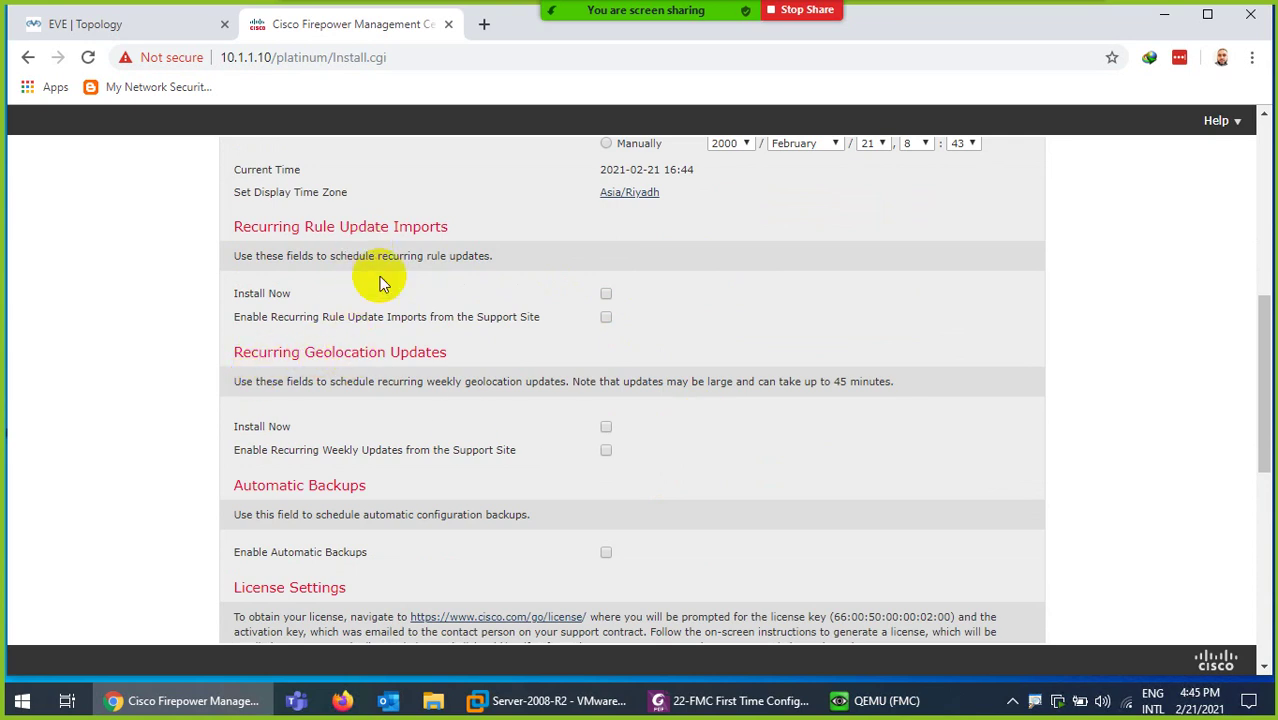
scroll(397, 403, "down", 2)
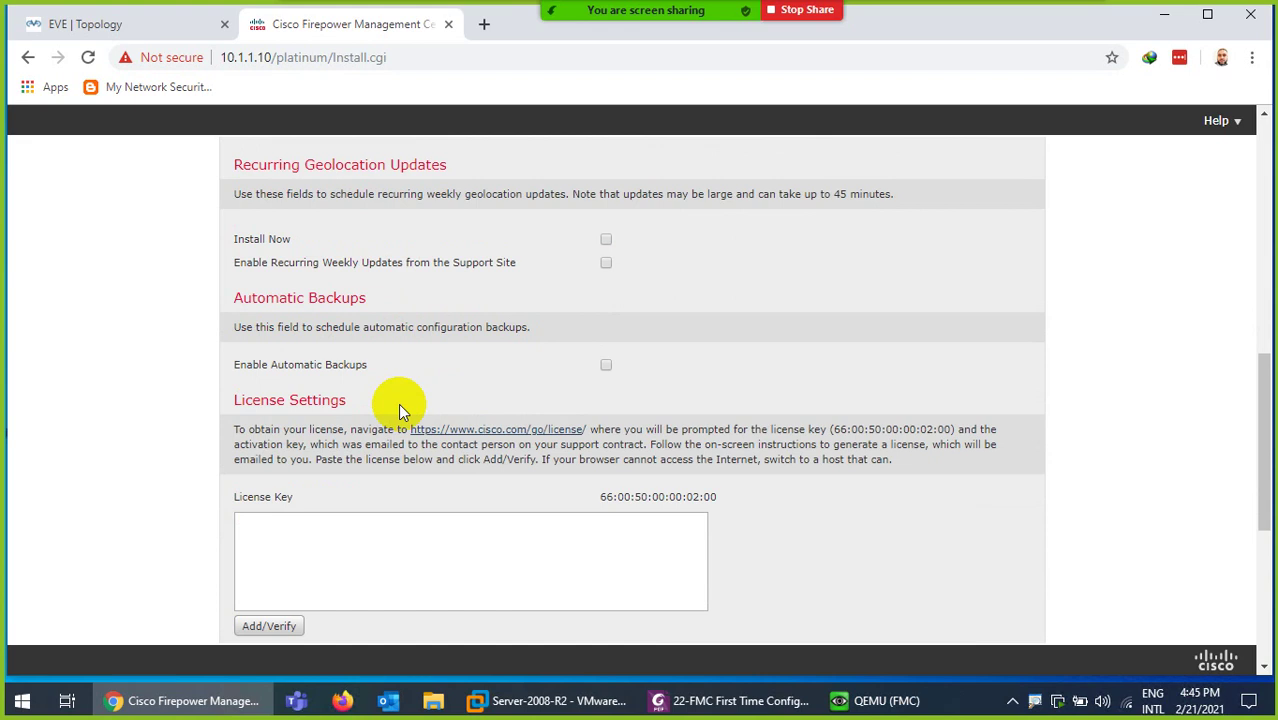
scroll(399, 410, "down", 1)
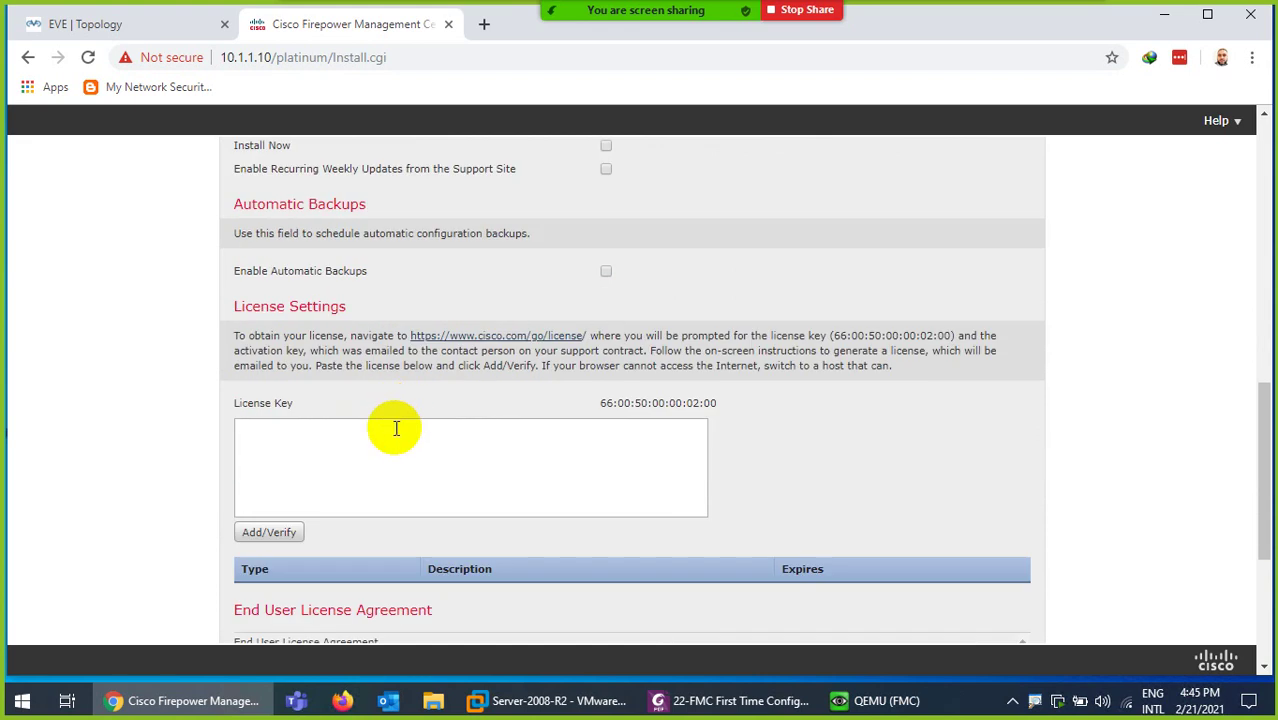
scroll(396, 428, "up", 3)
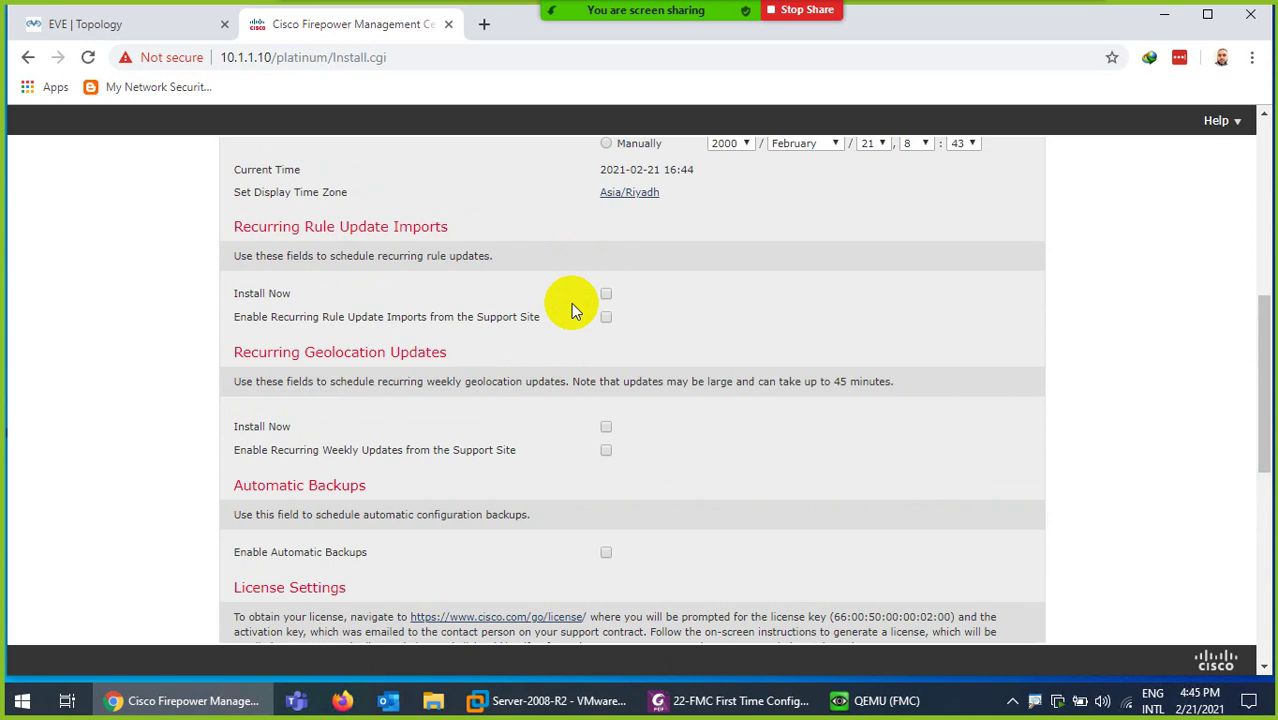
scroll(556, 391, "down", 3)
- Scroll to the end of the EULA, tick the agreement checkbox, and apply the setup
scroll(503, 440, "down", 2)
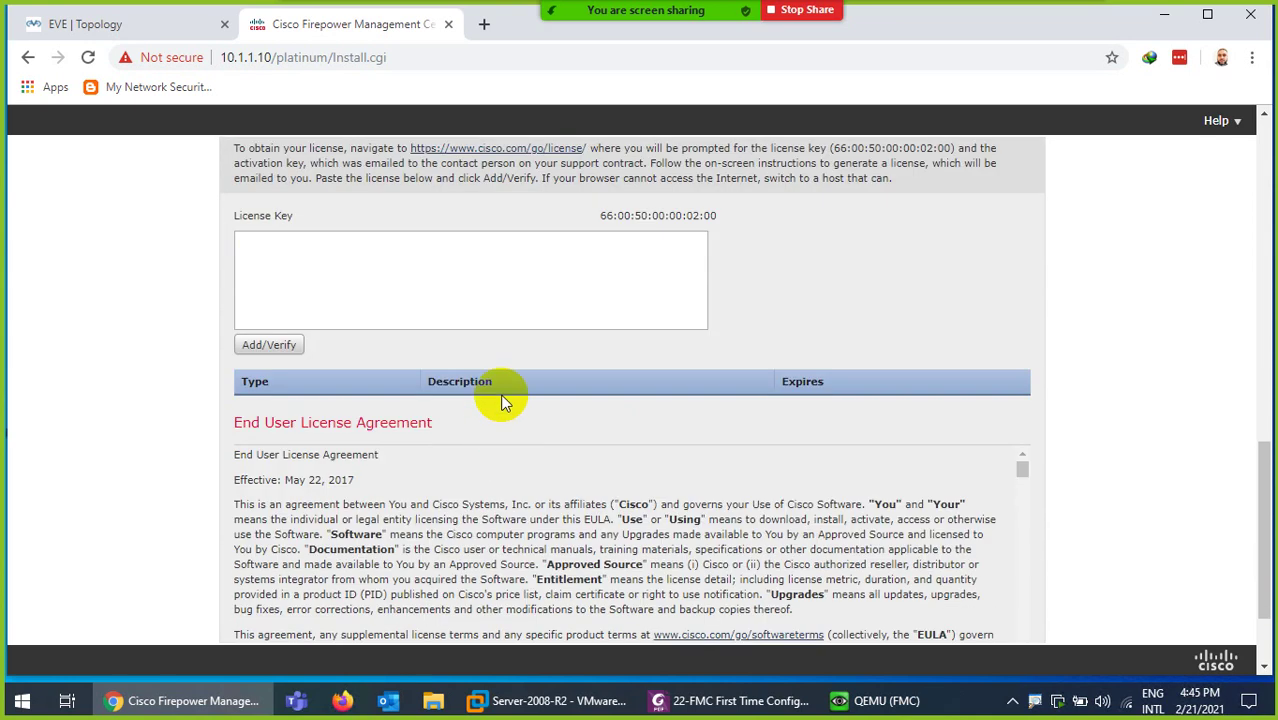
scroll(499, 390, "down", 5)
scroll(498, 422, "down", 15)
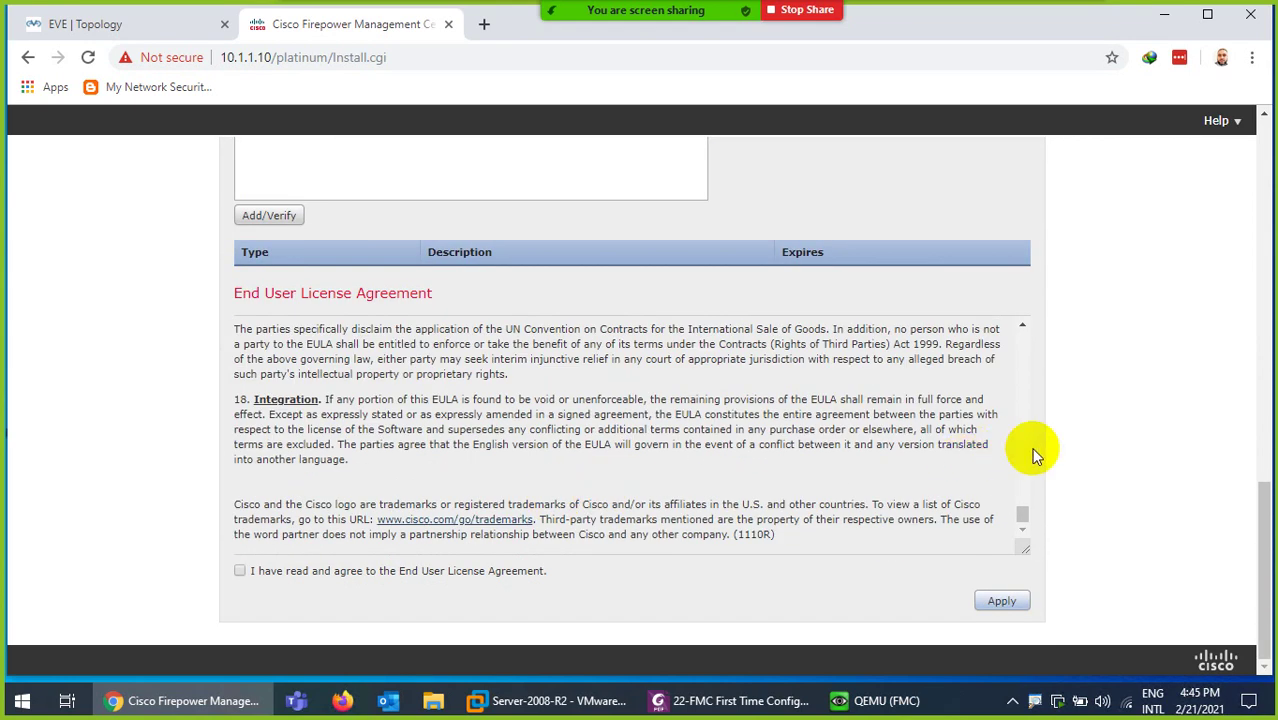
left_click(241, 570)
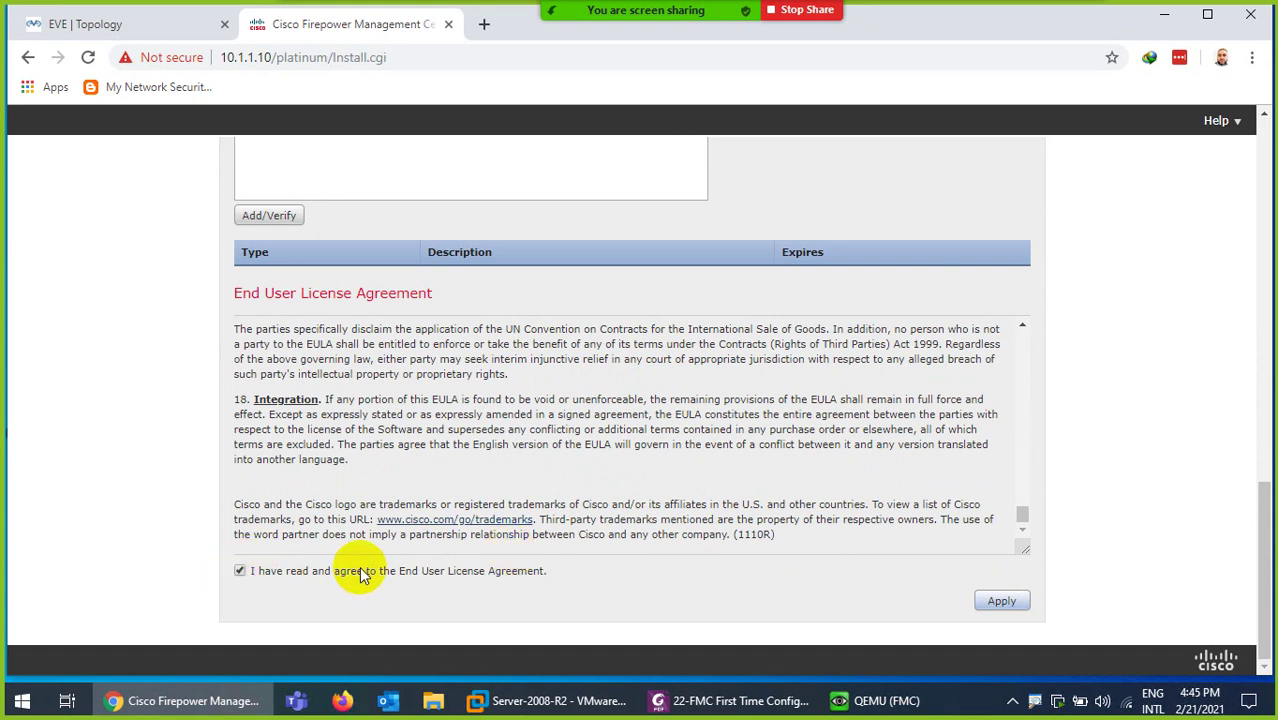
left_click(1001, 600)
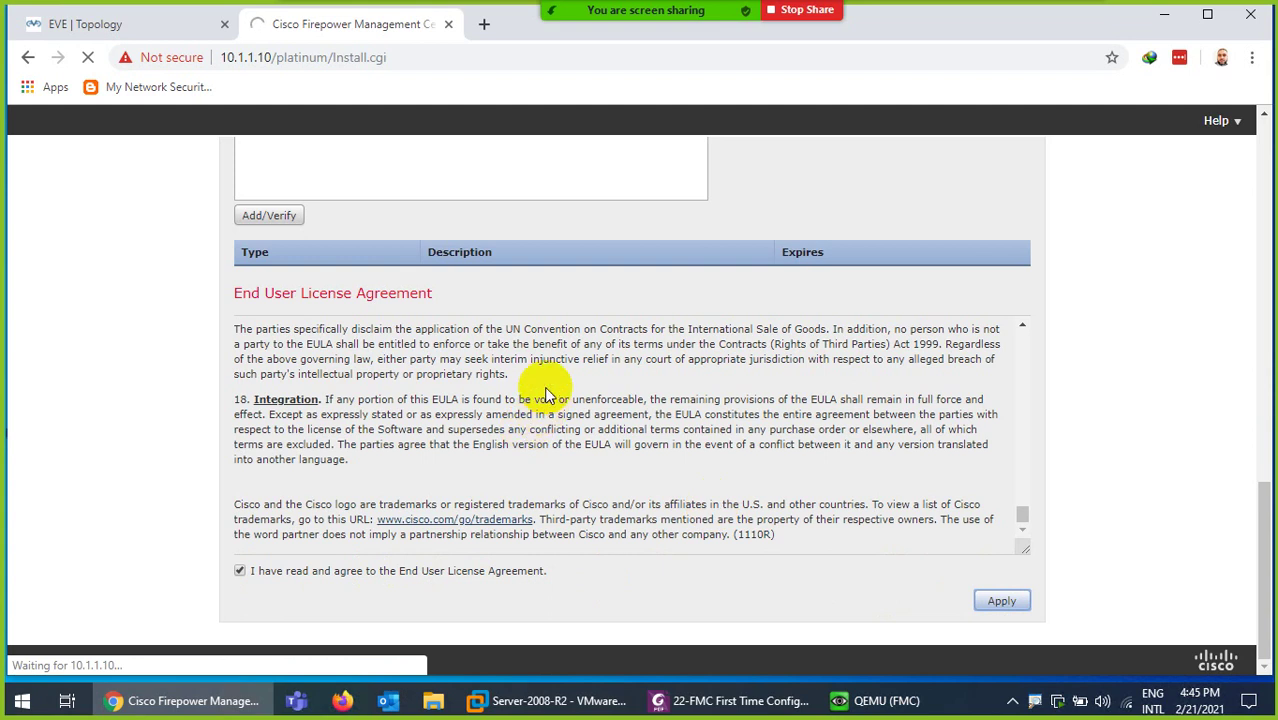
scroll(542, 385, "up", 10)
scroll(553, 365, "up", 10)
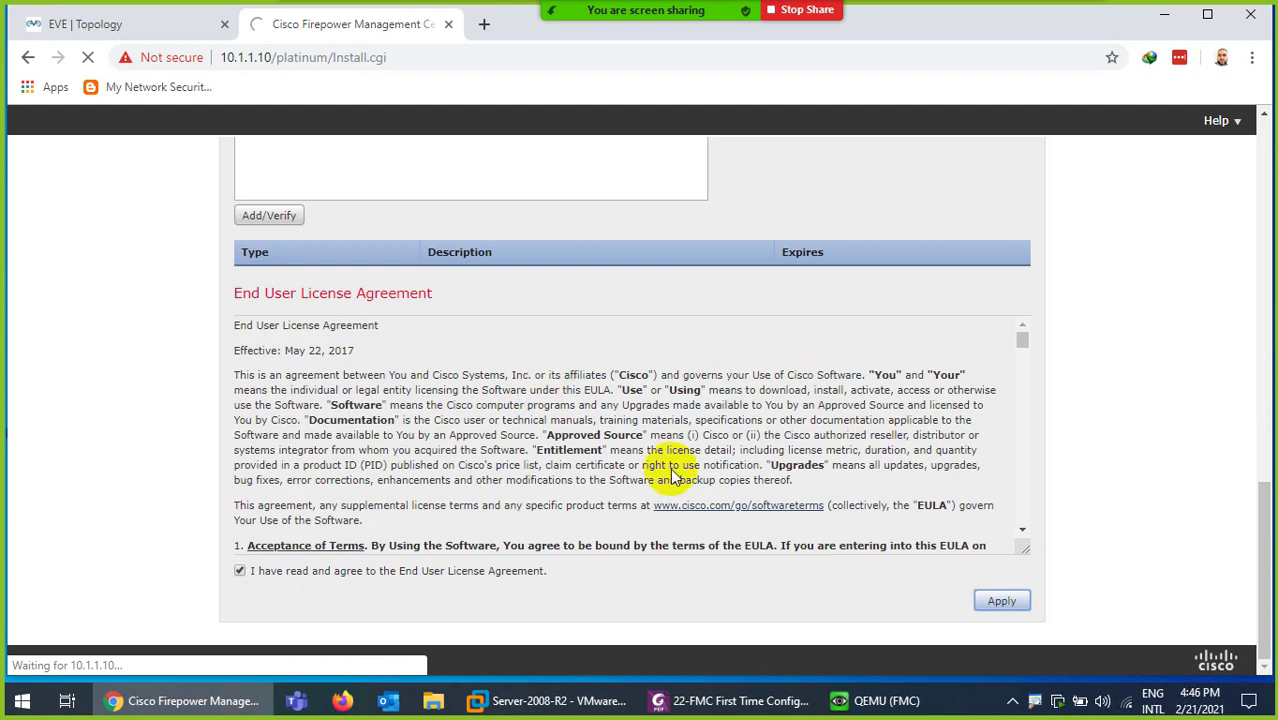
mouse_move(716, 710)
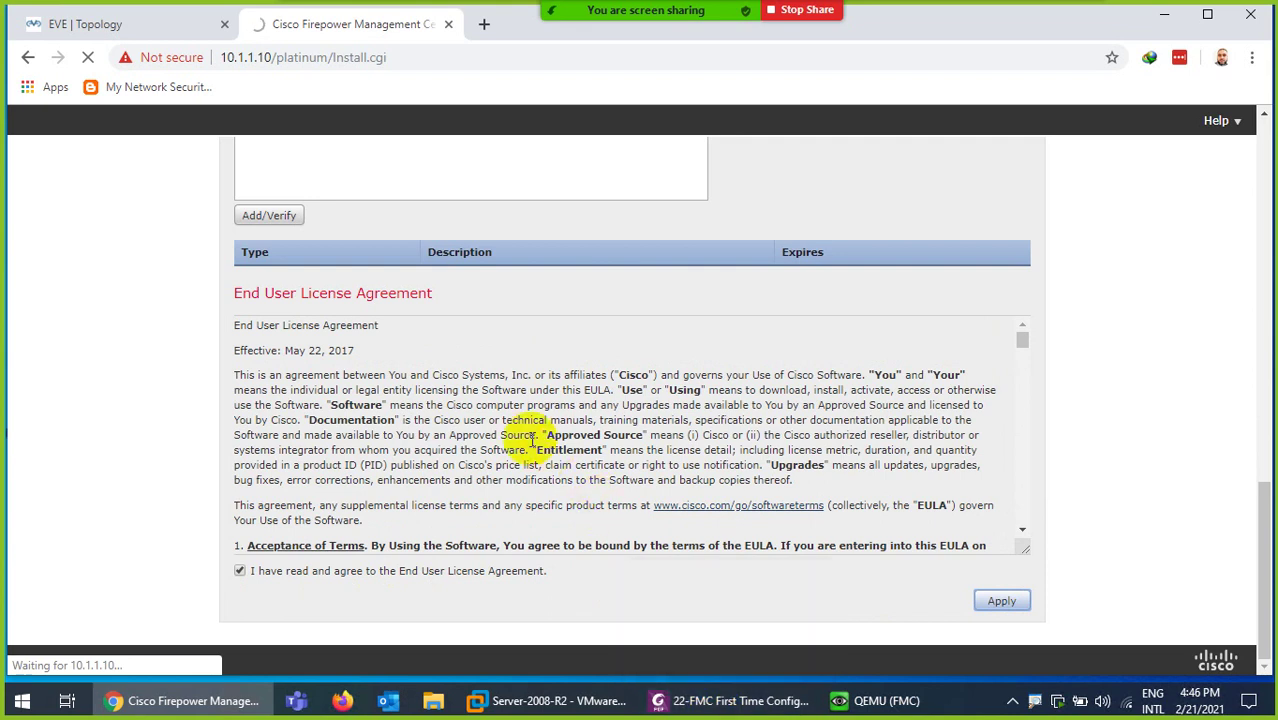
- Bring the FMC first-time configuration guide PDF forward and scroll down through its pages
left_click(733, 700)
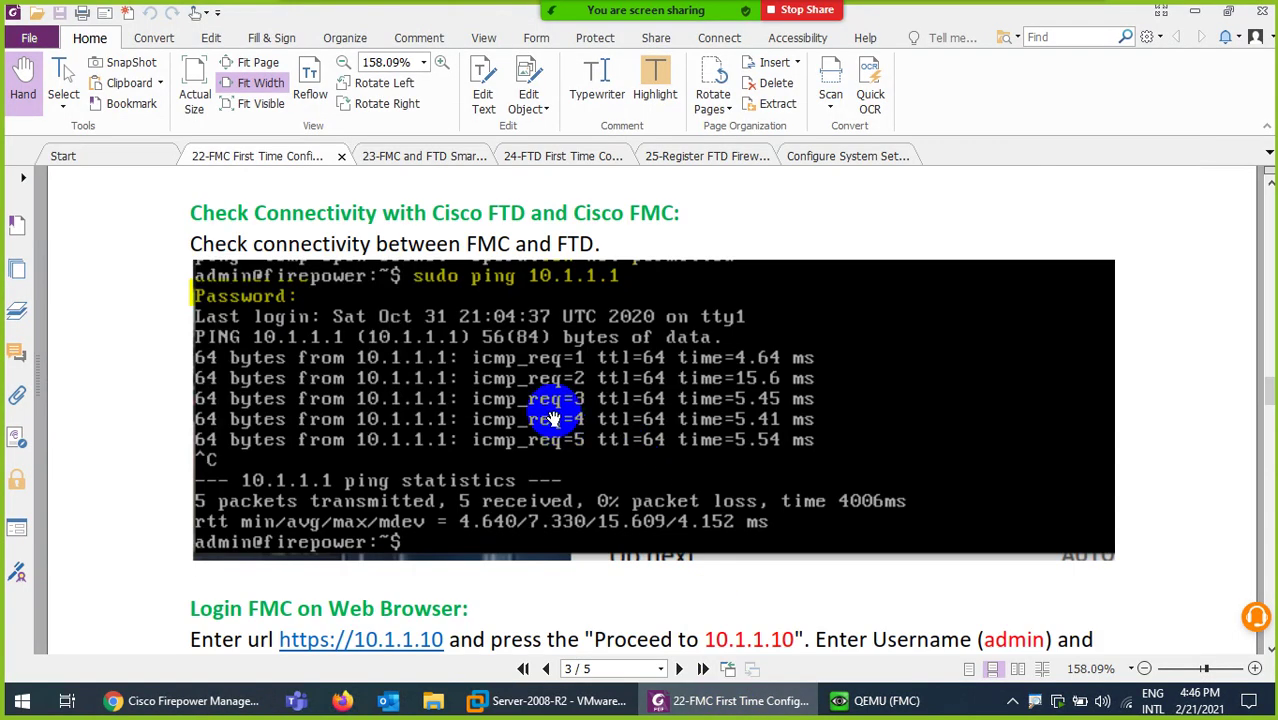
scroll(552, 416, "down", 3)
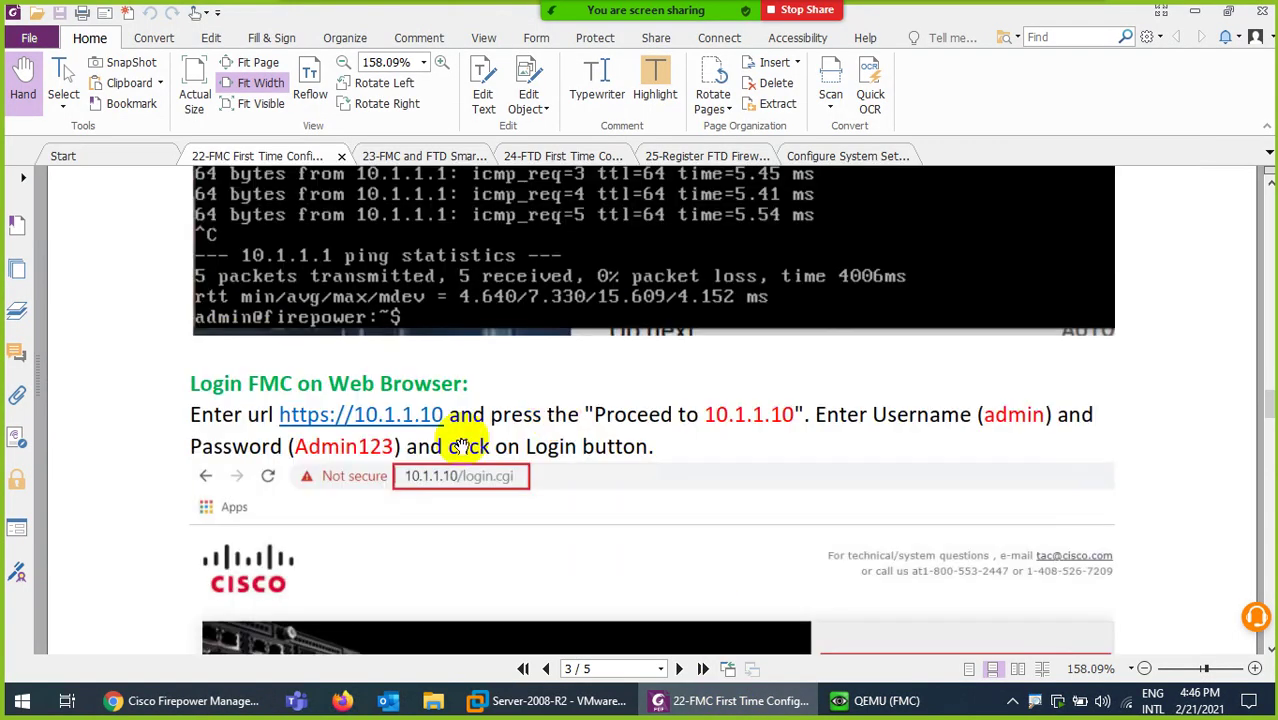
scroll(570, 418, "down", 2)
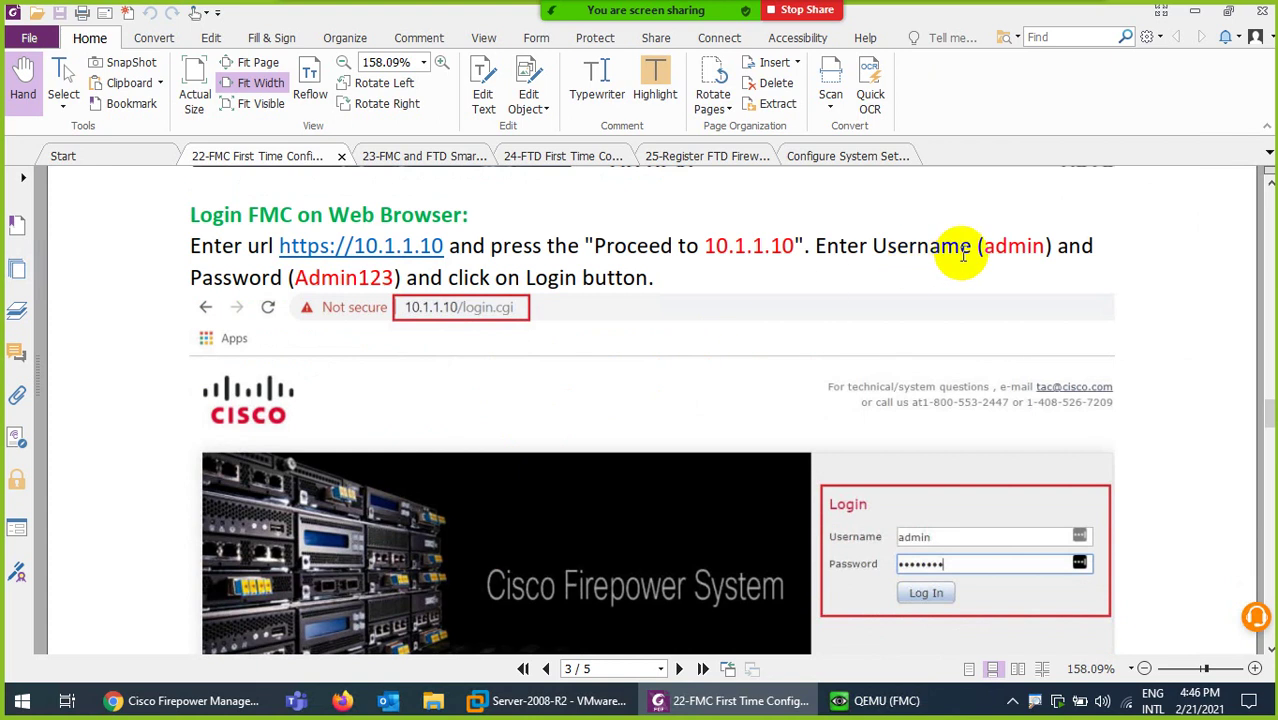
scroll(742, 476, "down", 5)
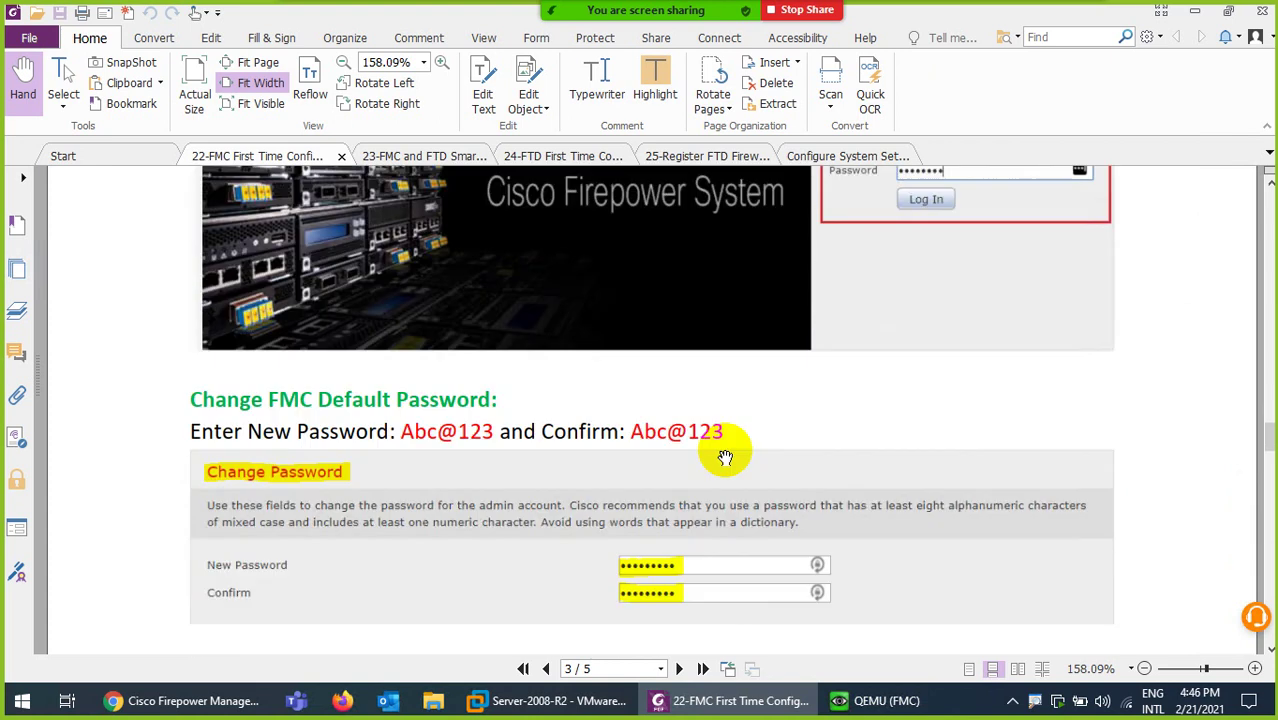
scroll(700, 455, "down", 2)
scroll(420, 400, "down", 3)
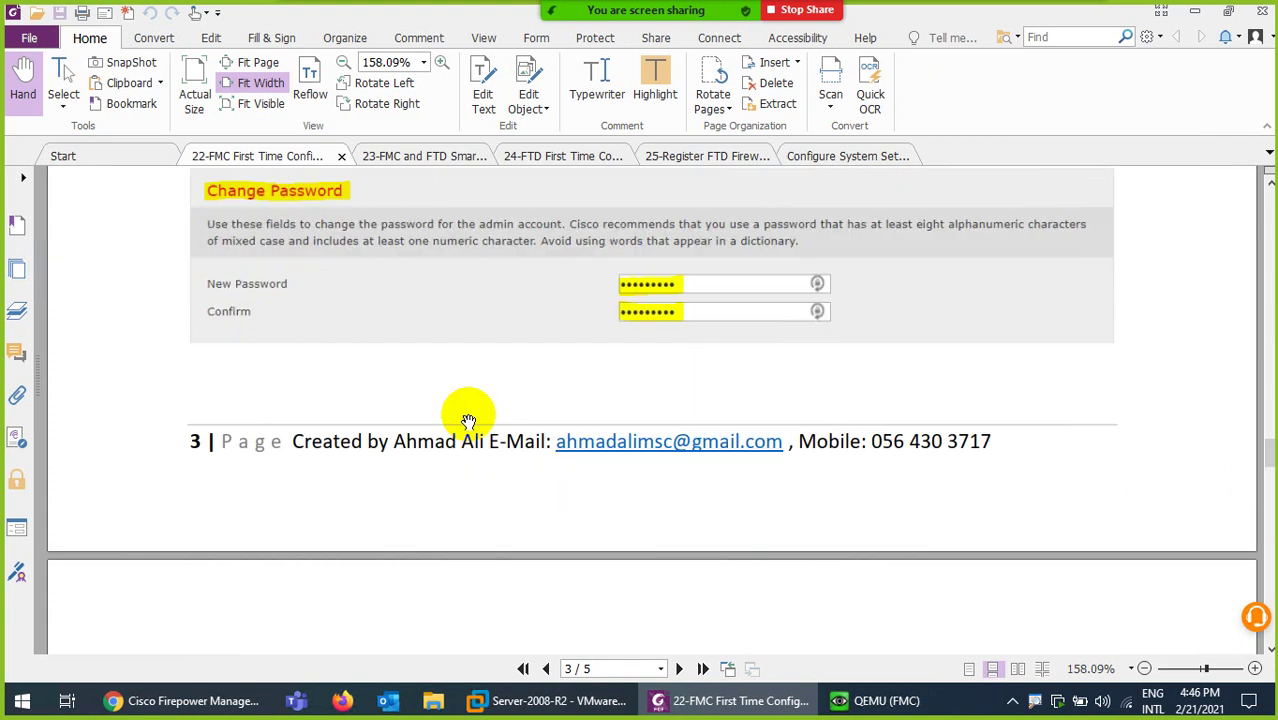
scroll(500, 410, "down", 3)
scroll(540, 425, "down", 2)
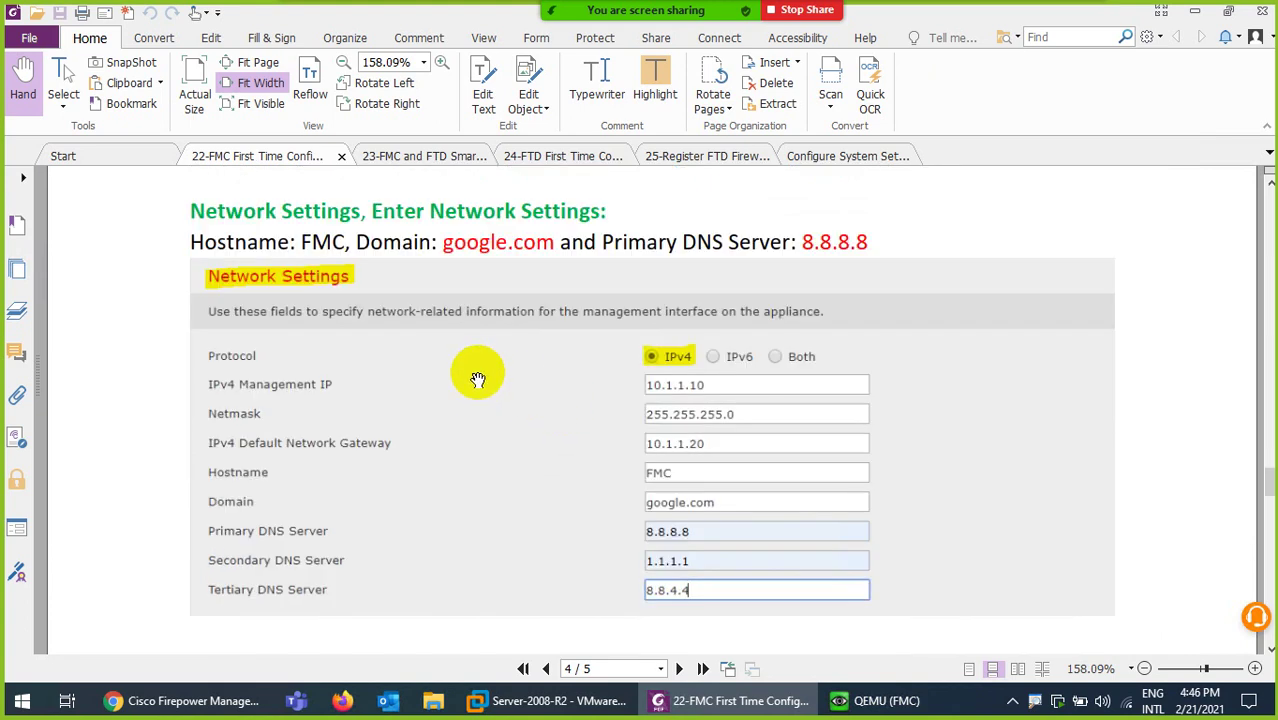
scroll(477, 379, "down", 5)
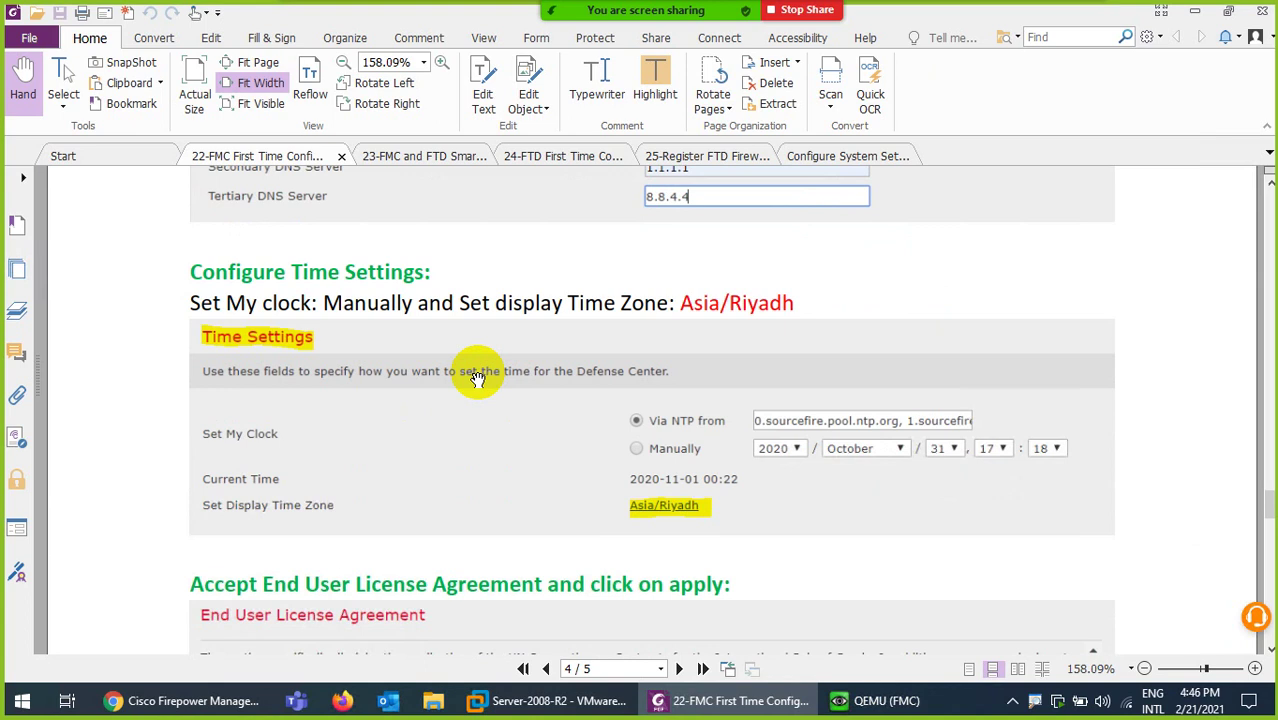
scroll(505, 374, "down", 5)
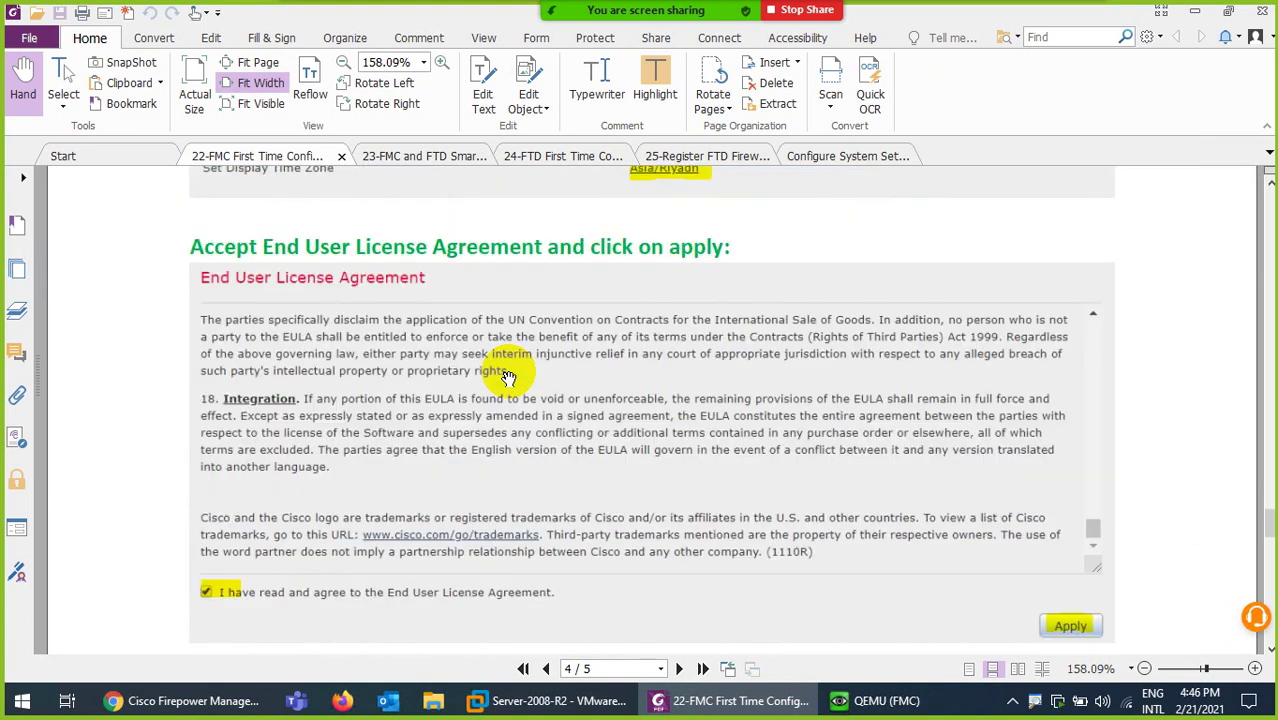
scroll(508, 376, "down", 8)
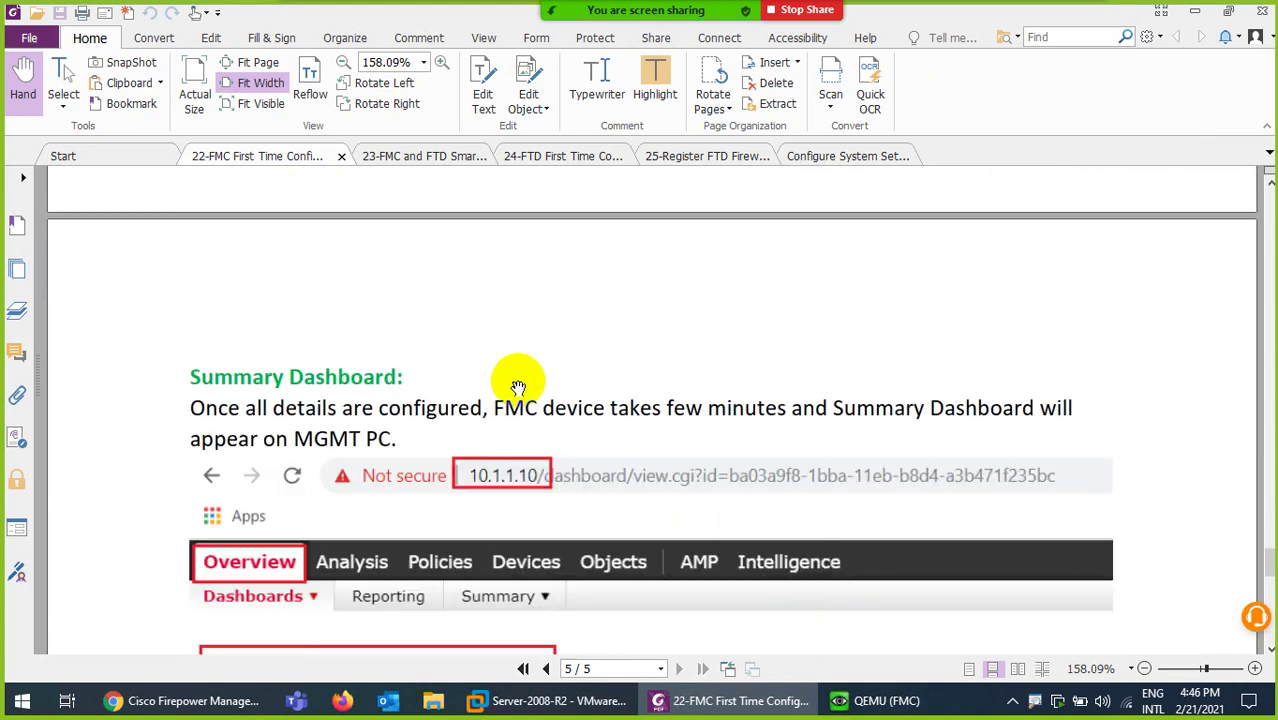
- Compare the guide's Accept EULA step with the browser's install page, then return to the PDF
scroll(517, 386, "down", 3)
scroll(517, 386, "up", 10)
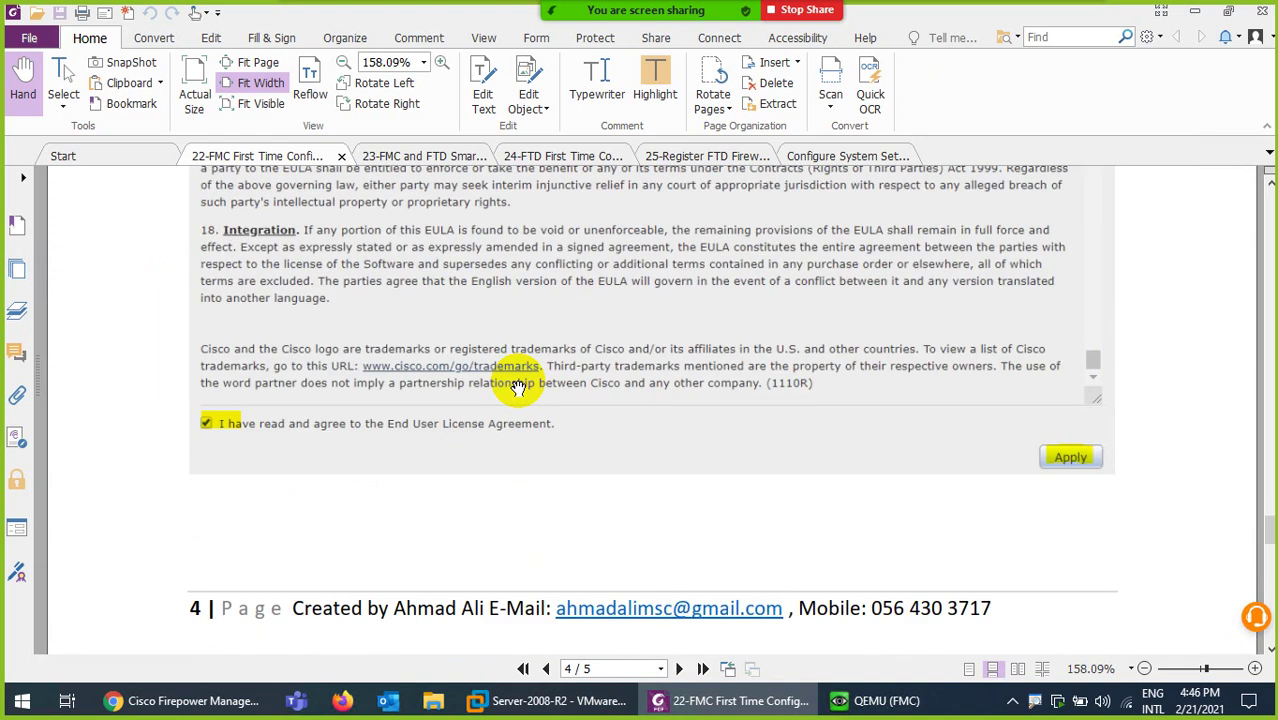
scroll(517, 387, "up", 3)
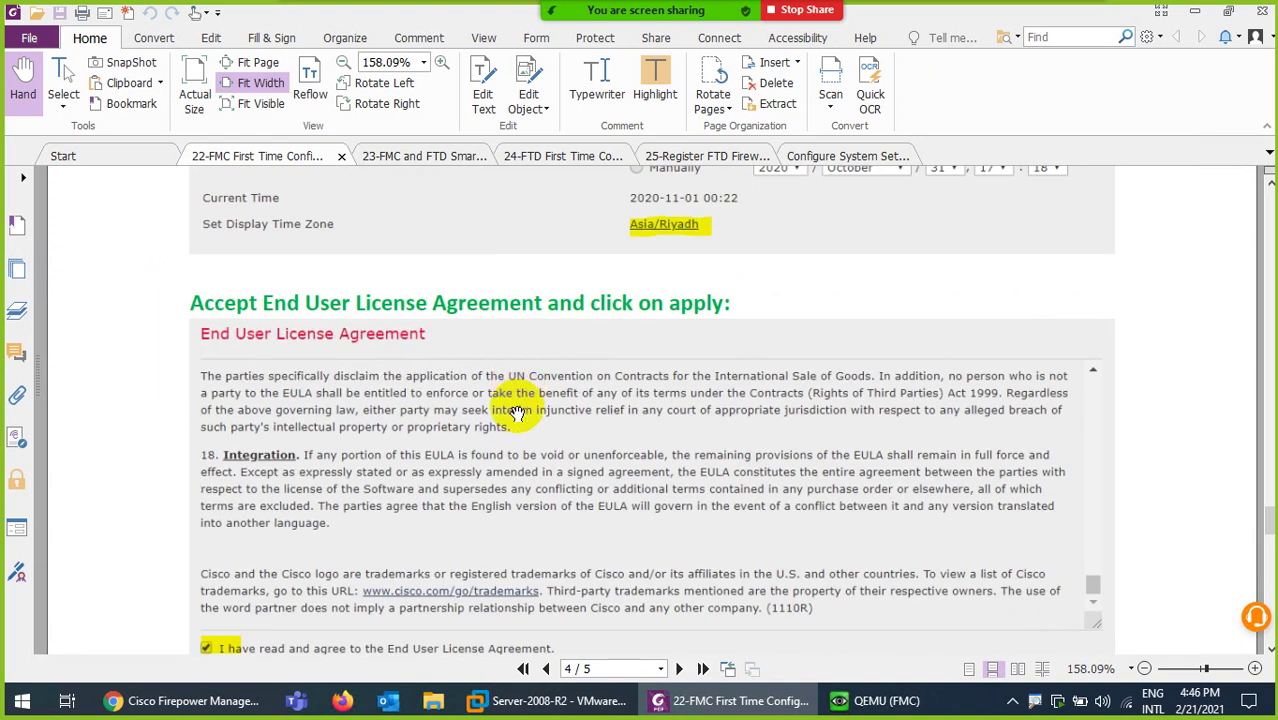
left_click(200, 700)
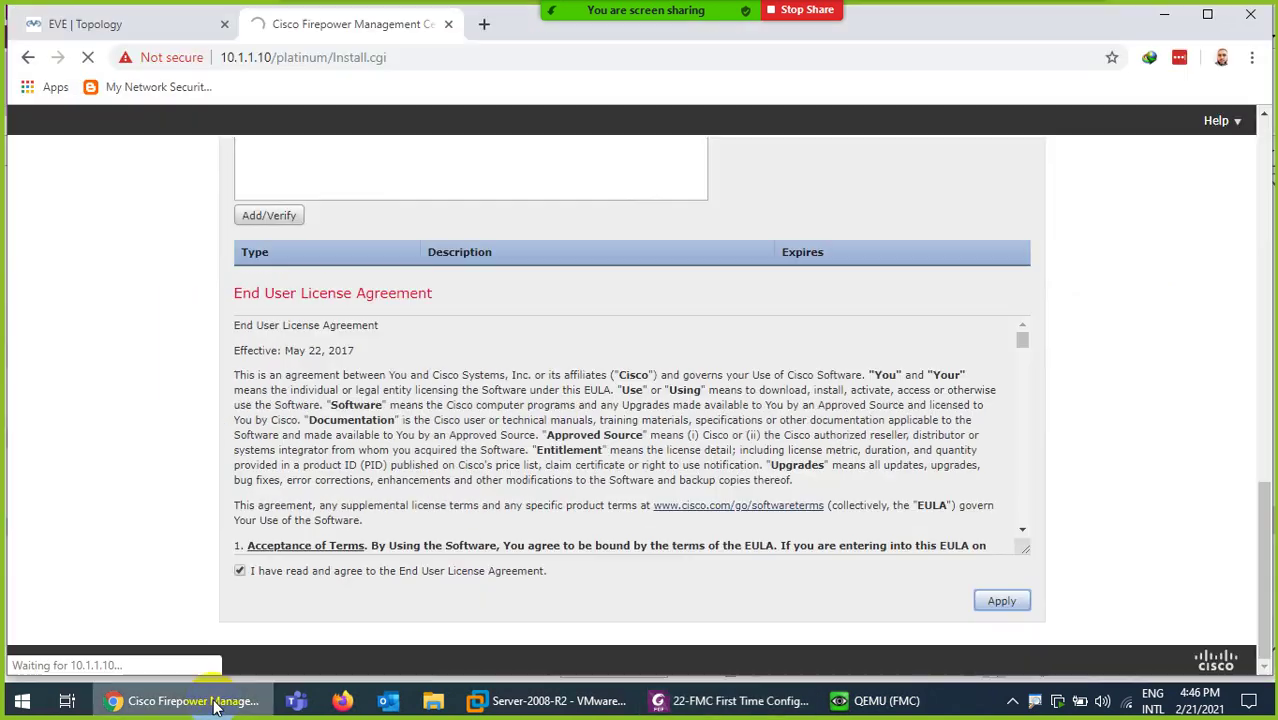
left_click(690, 700)
- Scroll the PDF guide back up to page 1's First Time Configuration title and network diagram
scroll(572, 505, "down", 10)
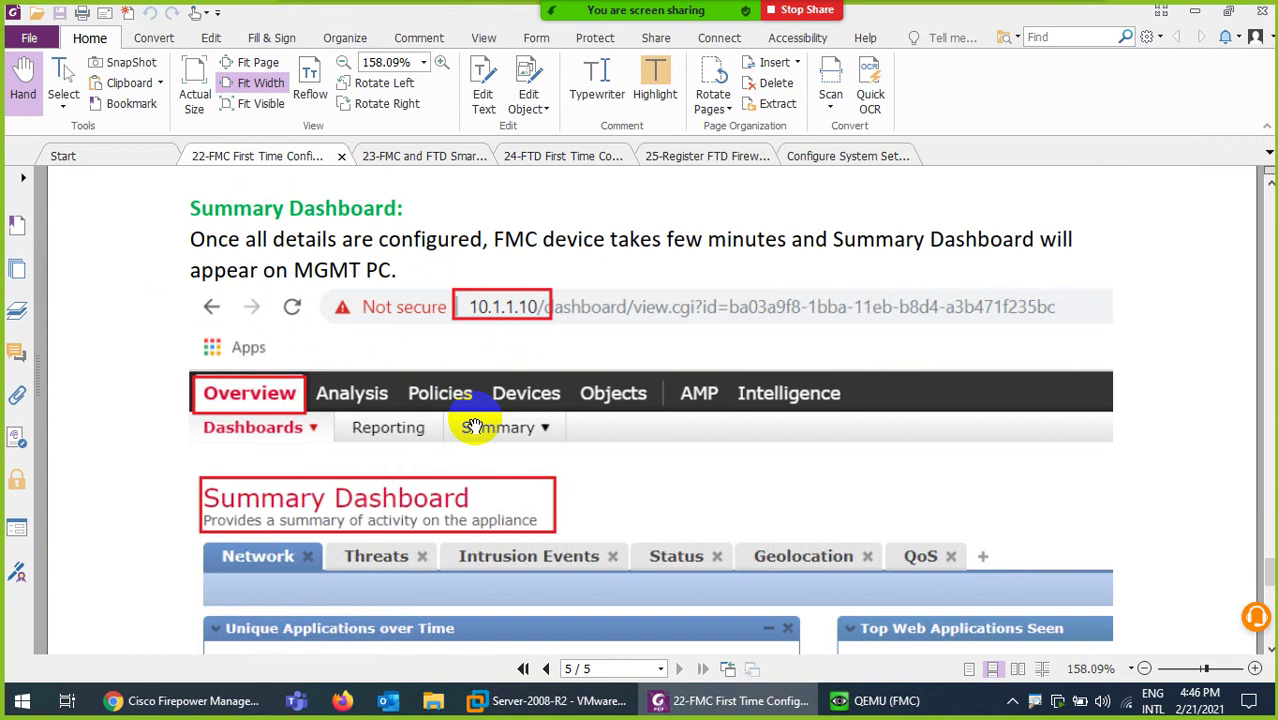
scroll(488, 432, "down", 2)
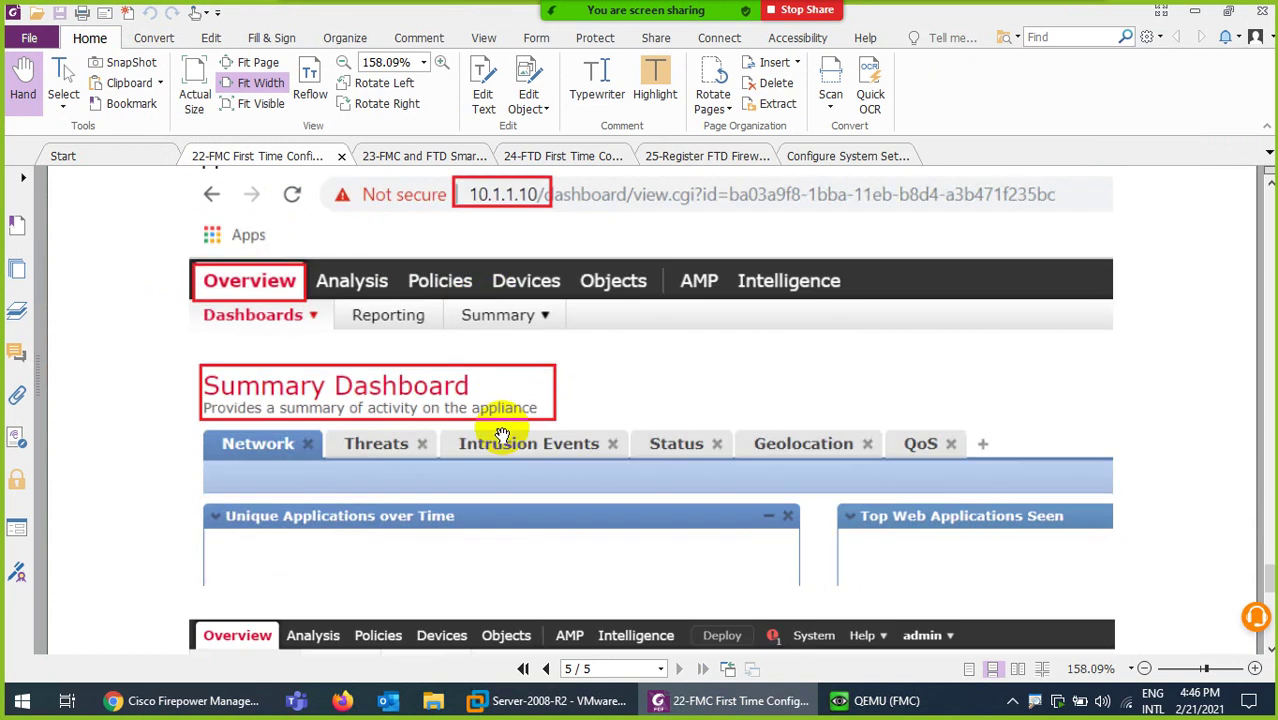
scroll(500, 430, "down", 3)
scroll(497, 430, "up", 3)
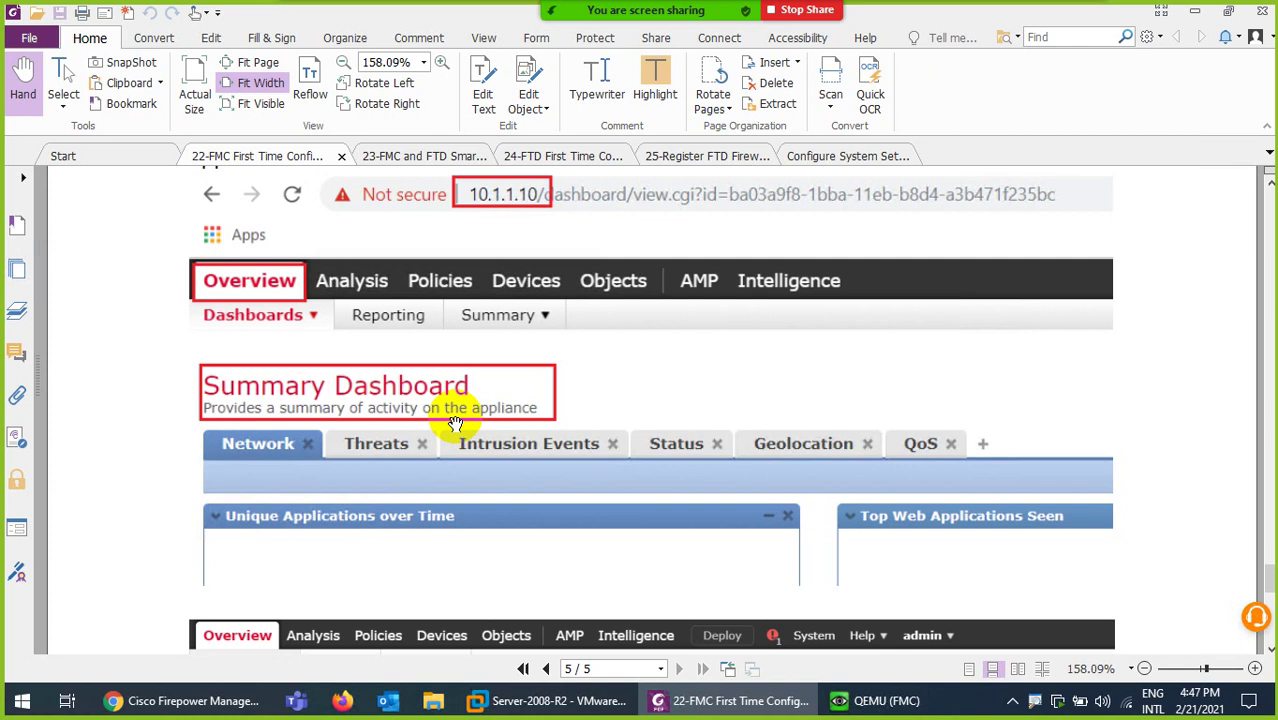
scroll(455, 423, "down", 5)
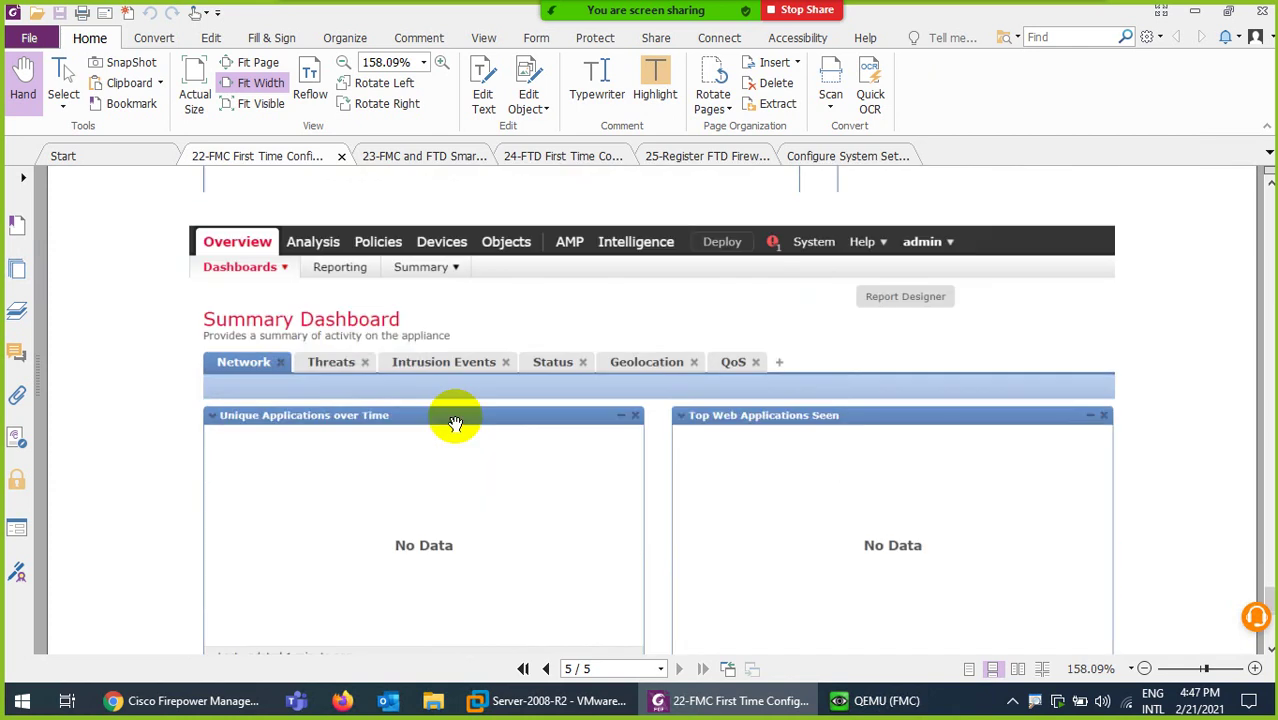
scroll(455, 423, "down", 5)
scroll(455, 423, "up", 9)
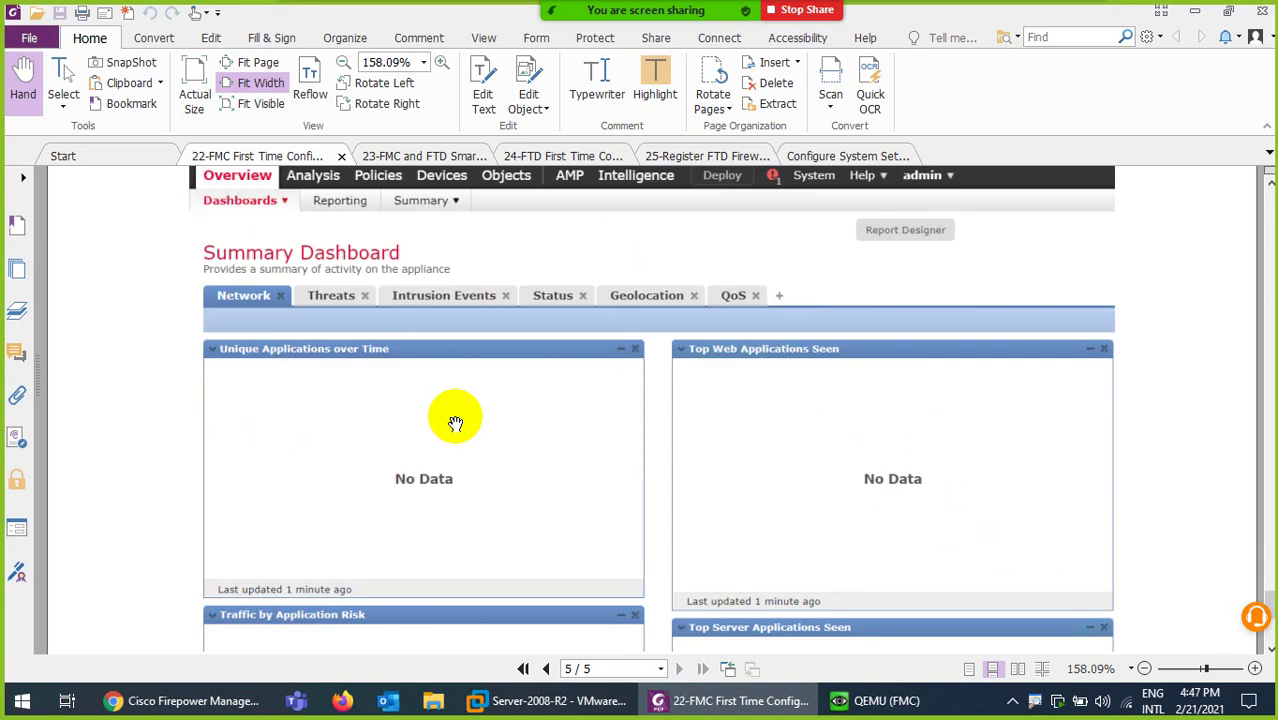
scroll(455, 423, "up", 12)
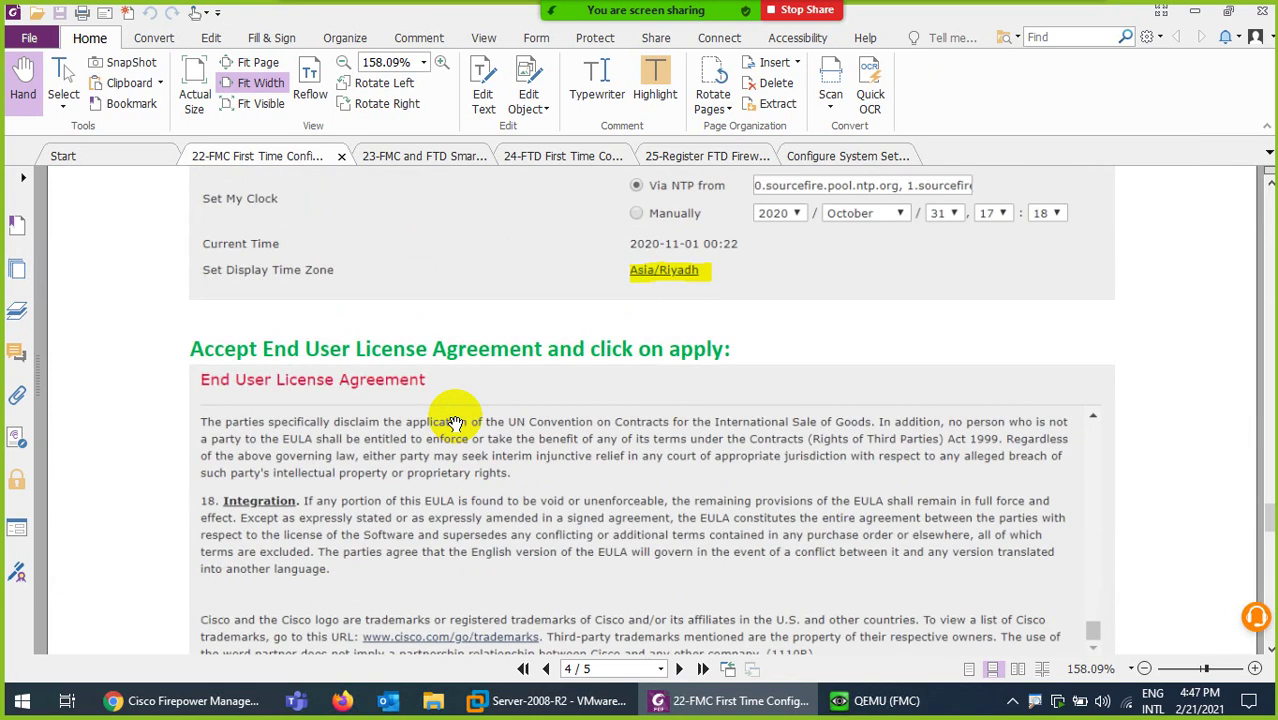
scroll(455, 423, "up", 15)
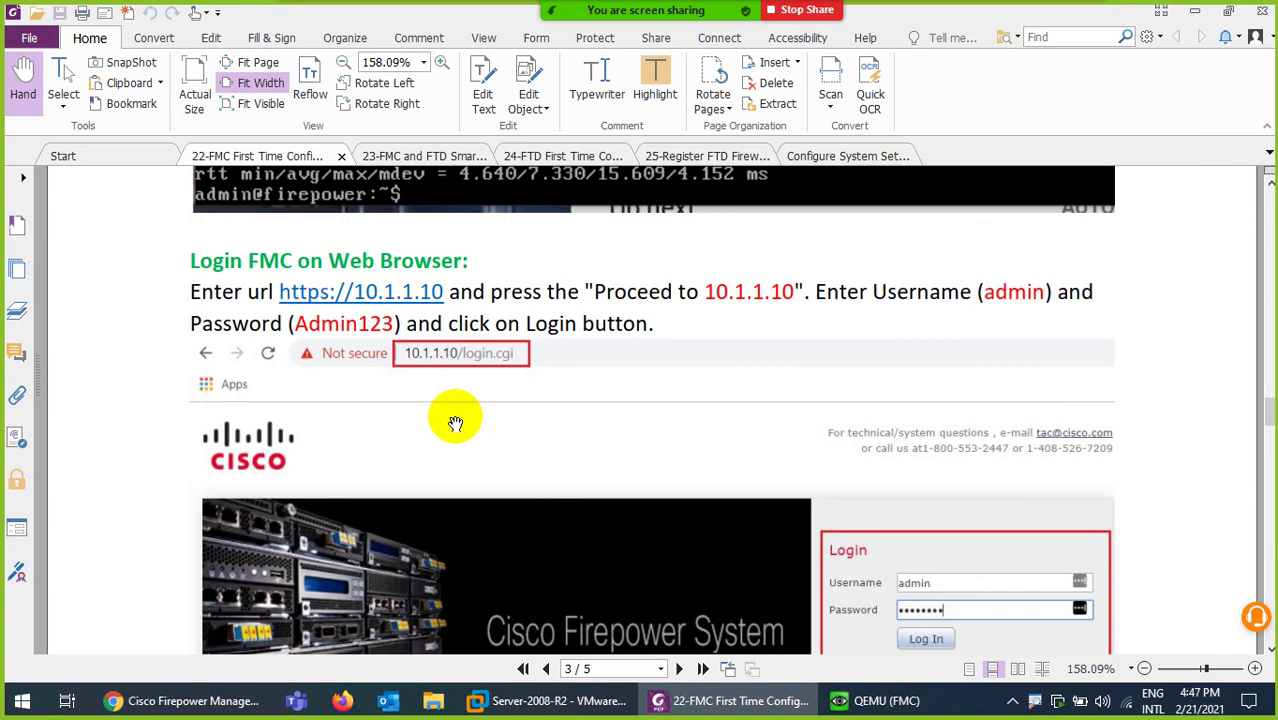
scroll(455, 423, "up", 15)
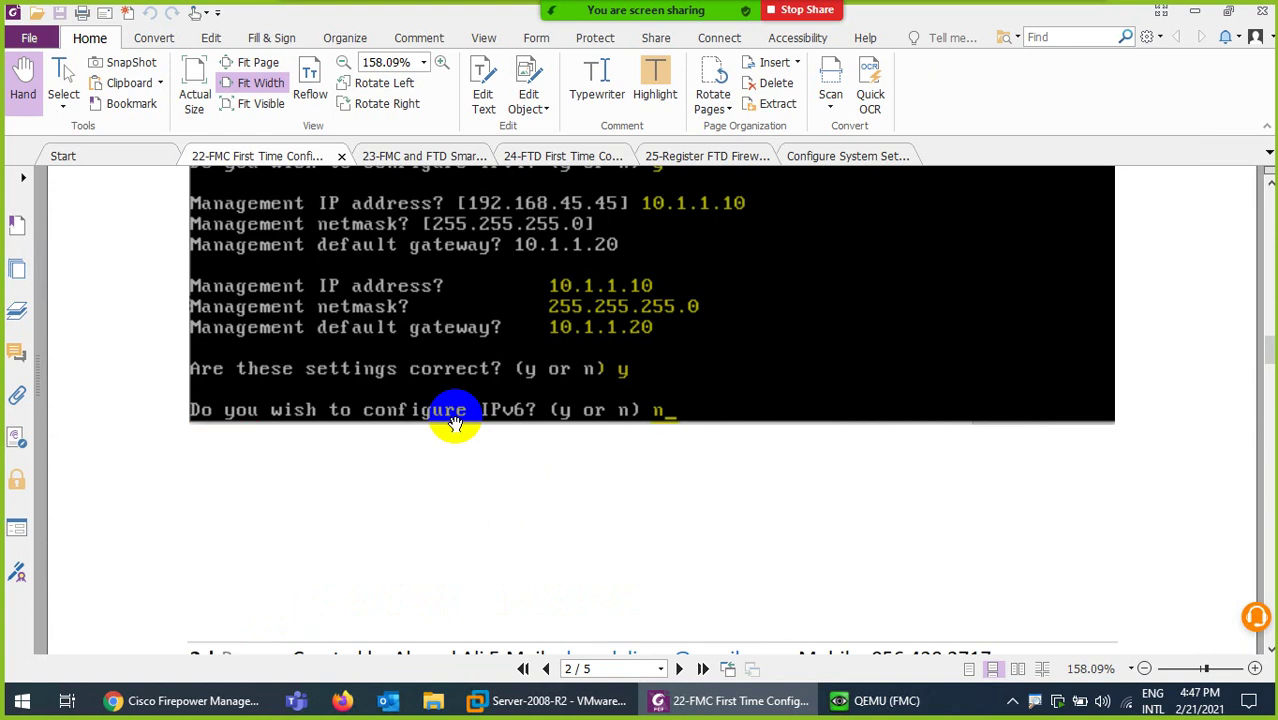
scroll(455, 423, "up", 15)
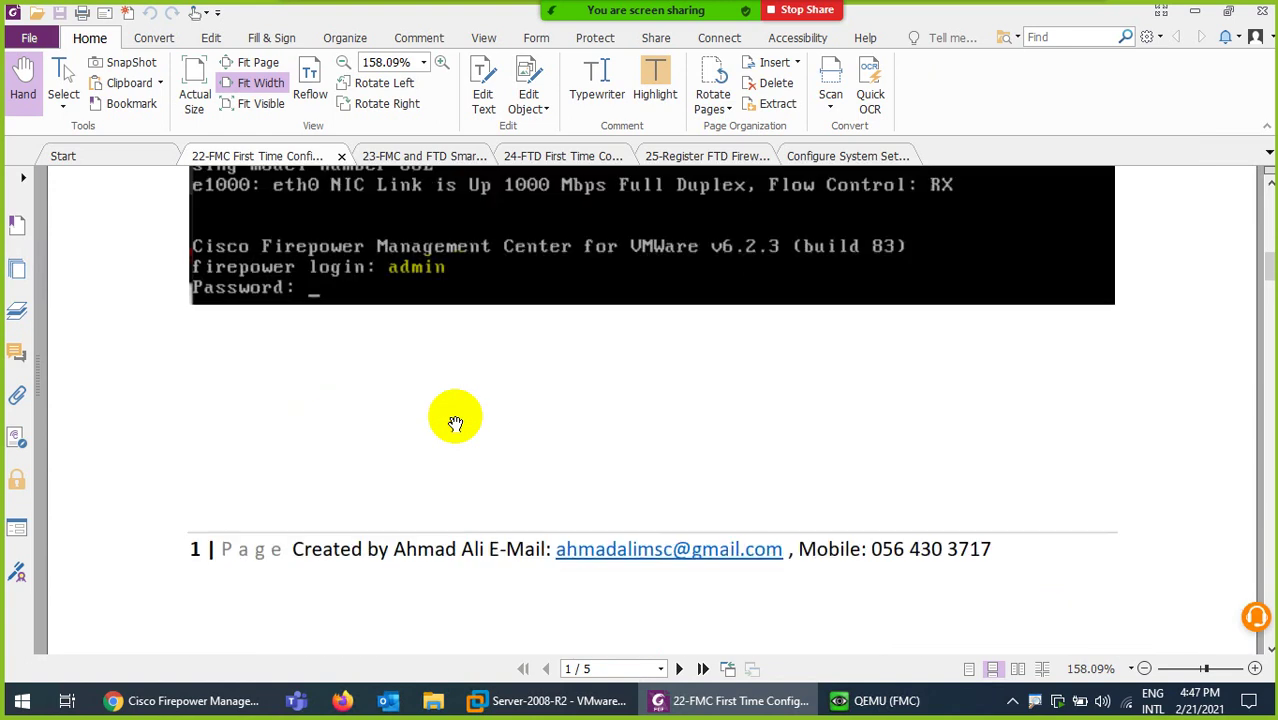
scroll(455, 423, "up", 8)
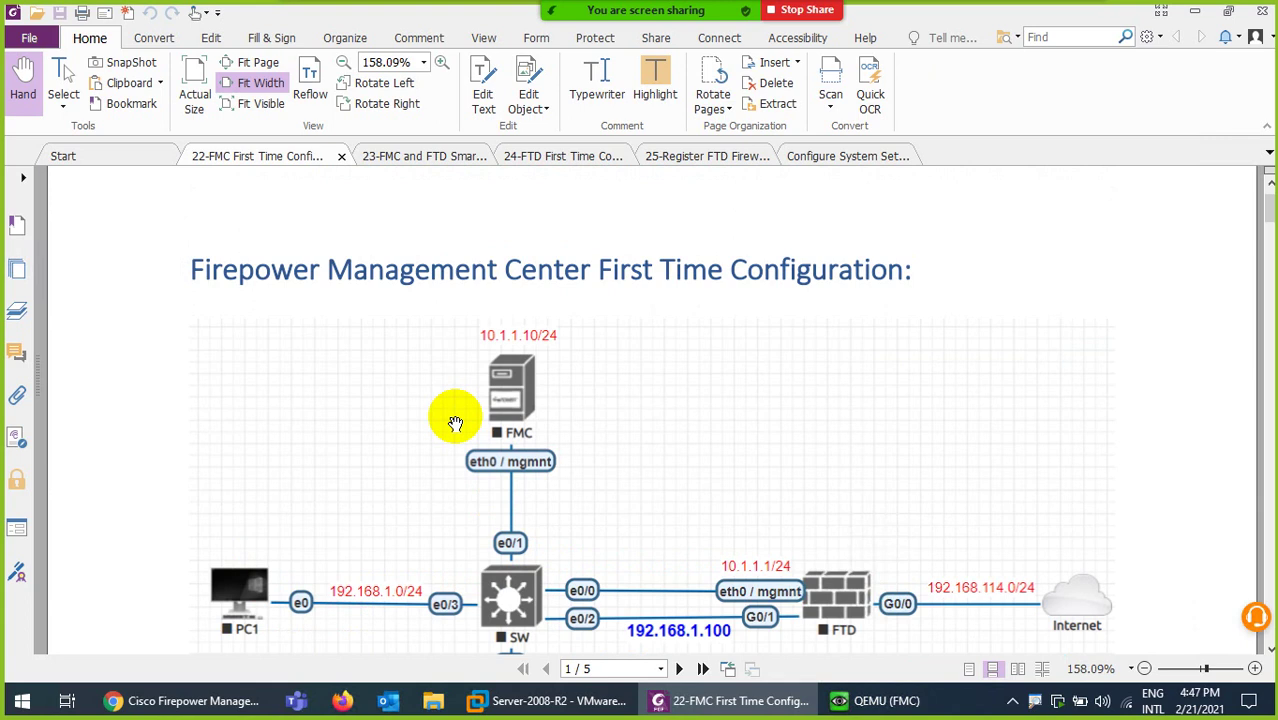
scroll(455, 423, "down", 3)
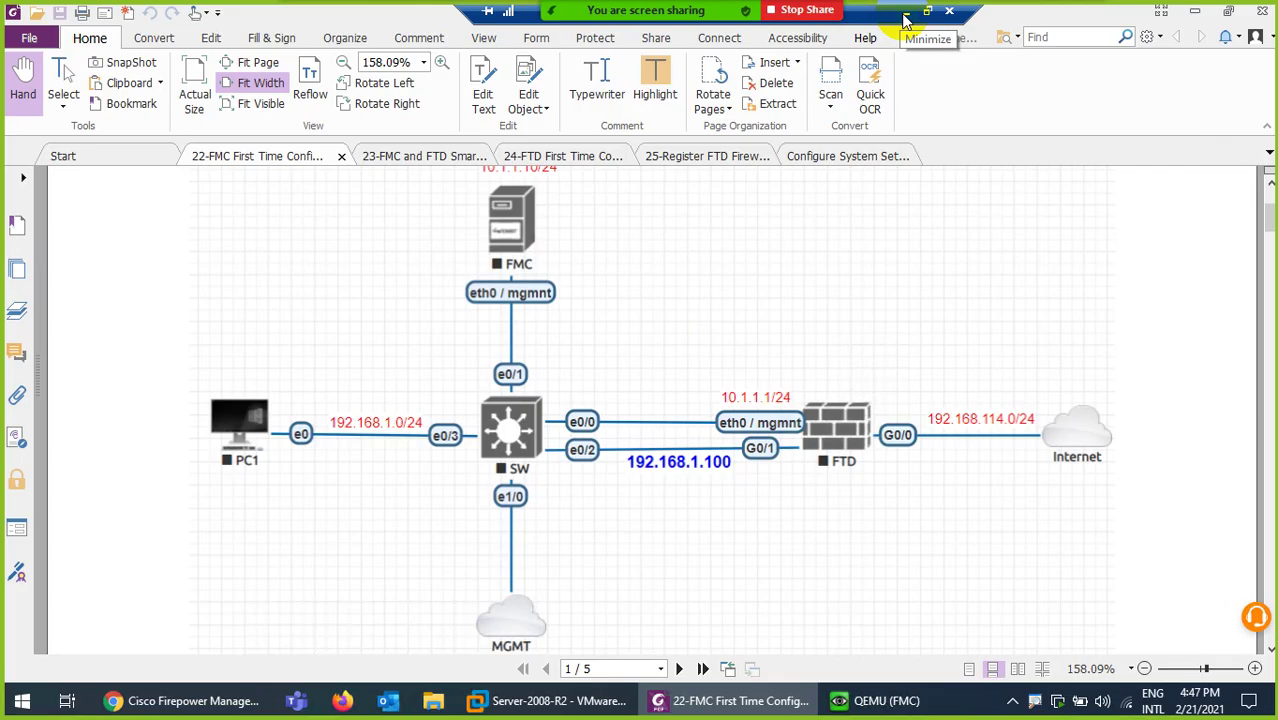
left_click(904, 16)
- Reconnect to the FMC after settings are applied so the Summary Dashboard loads
left_click(1049, 700)
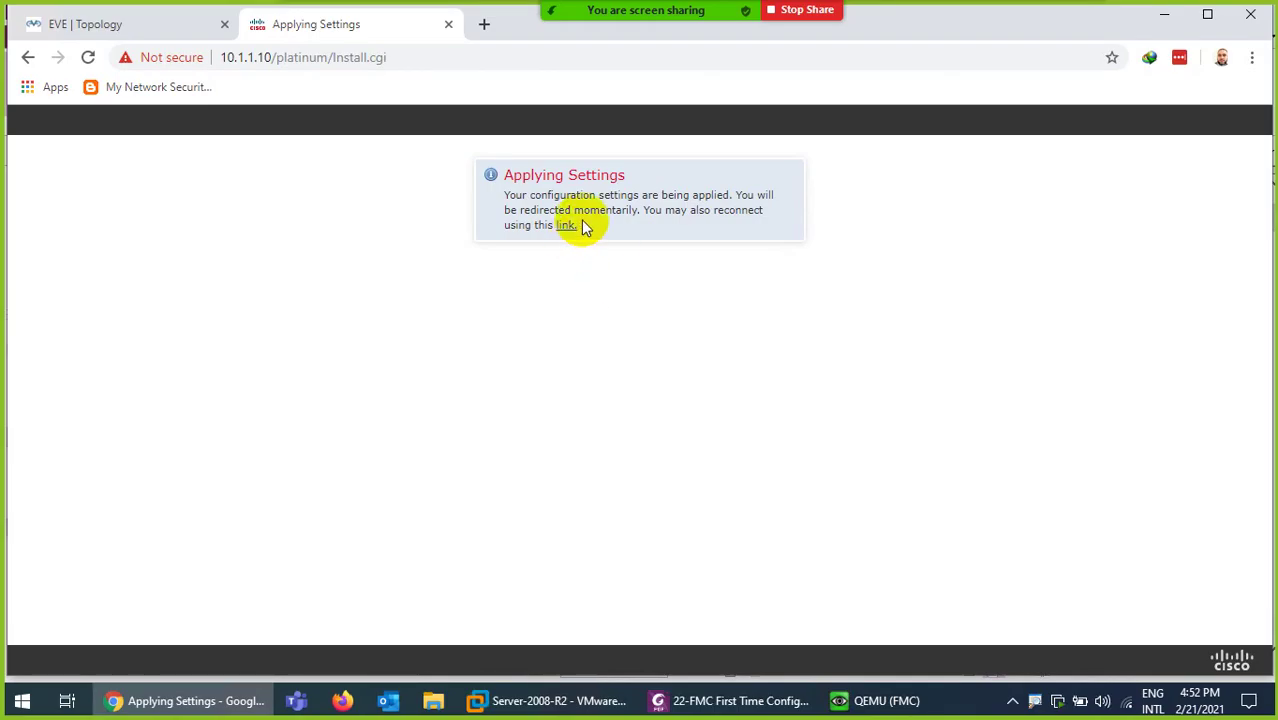
left_click(566, 228)
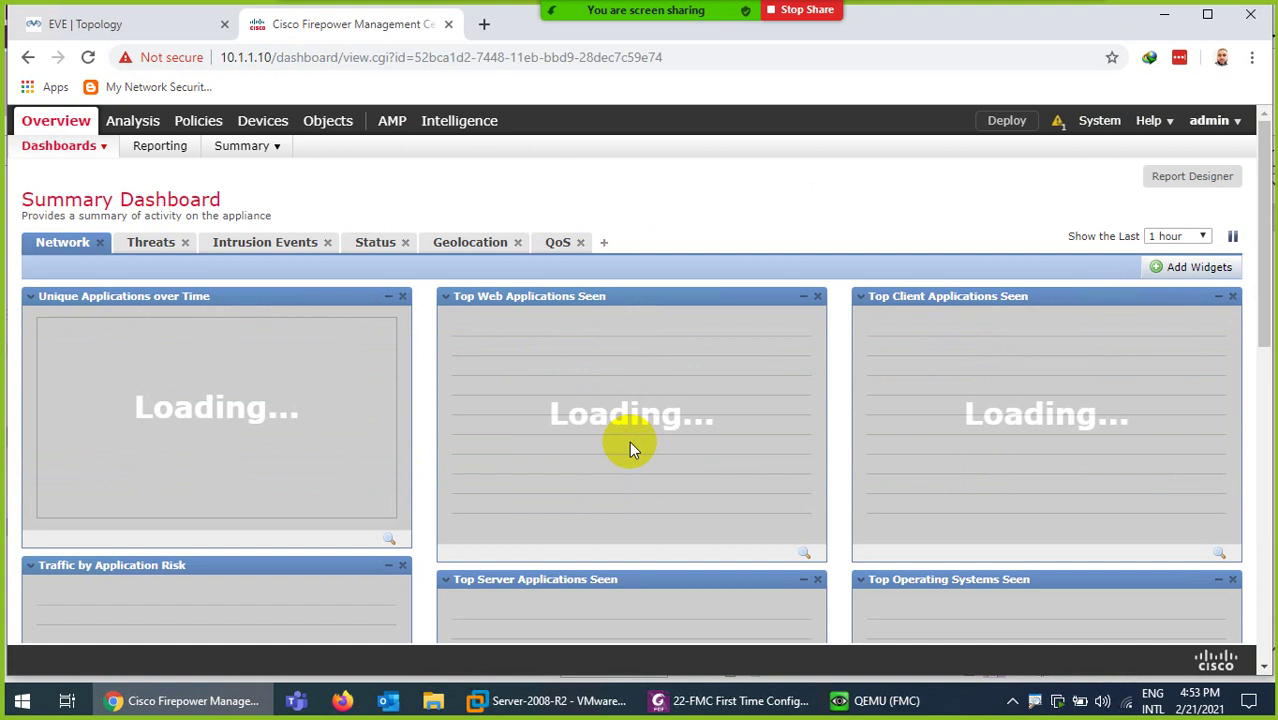
- Bring the PDF guide forward and scroll from page 1's login section to page 5's Summary Dashboard
left_click(675, 700)
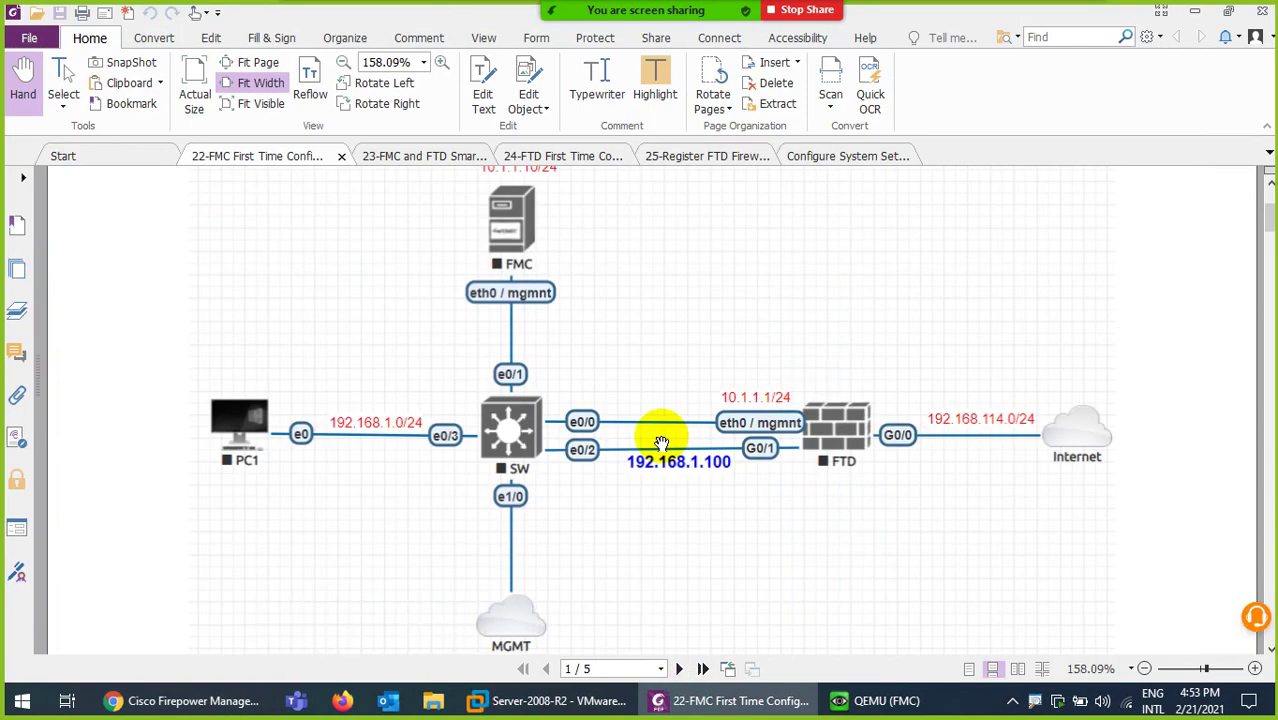
scroll(653, 593, "down", 7)
scroll(590, 485, "up", 2)
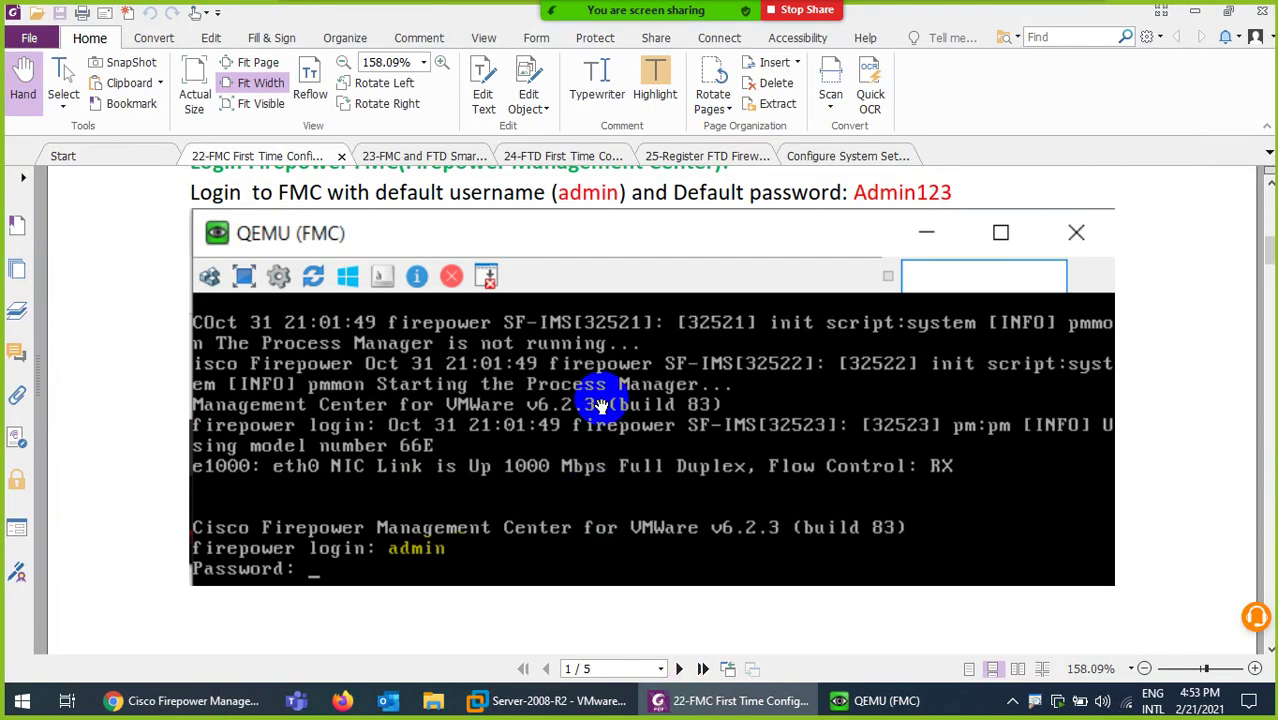
scroll(600, 405, "up", 2)
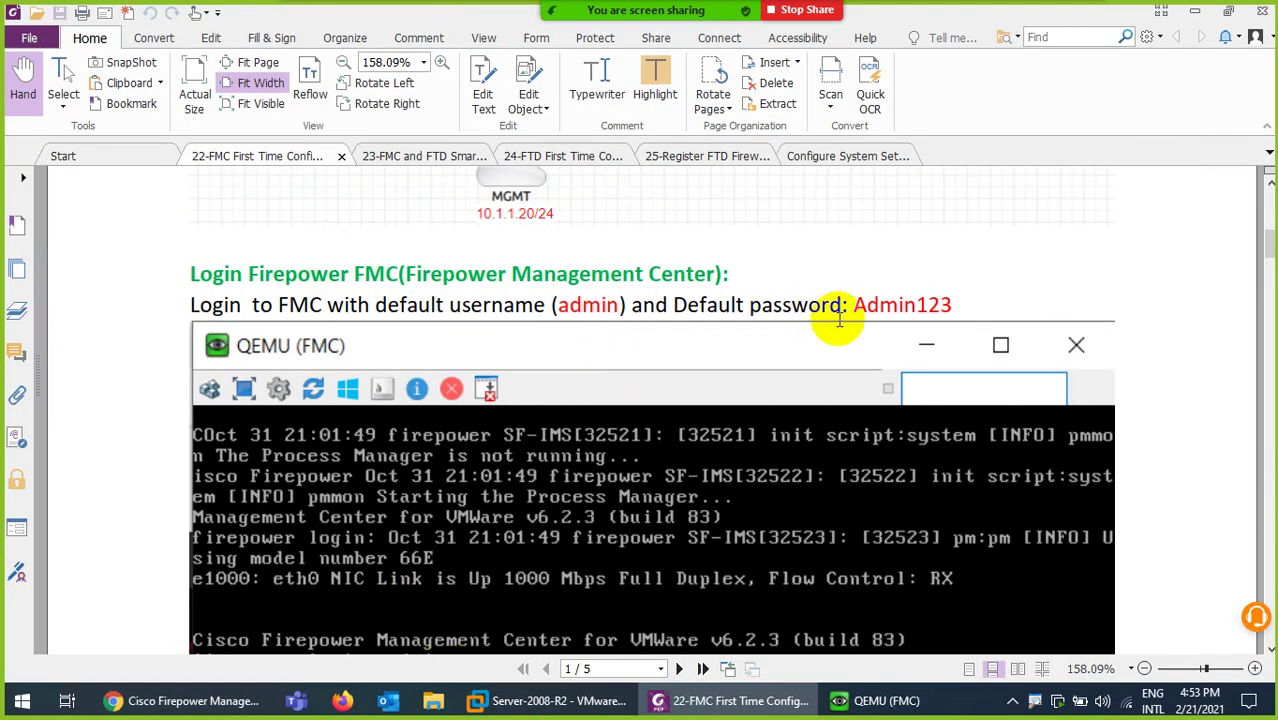
scroll(713, 443, "down", 15)
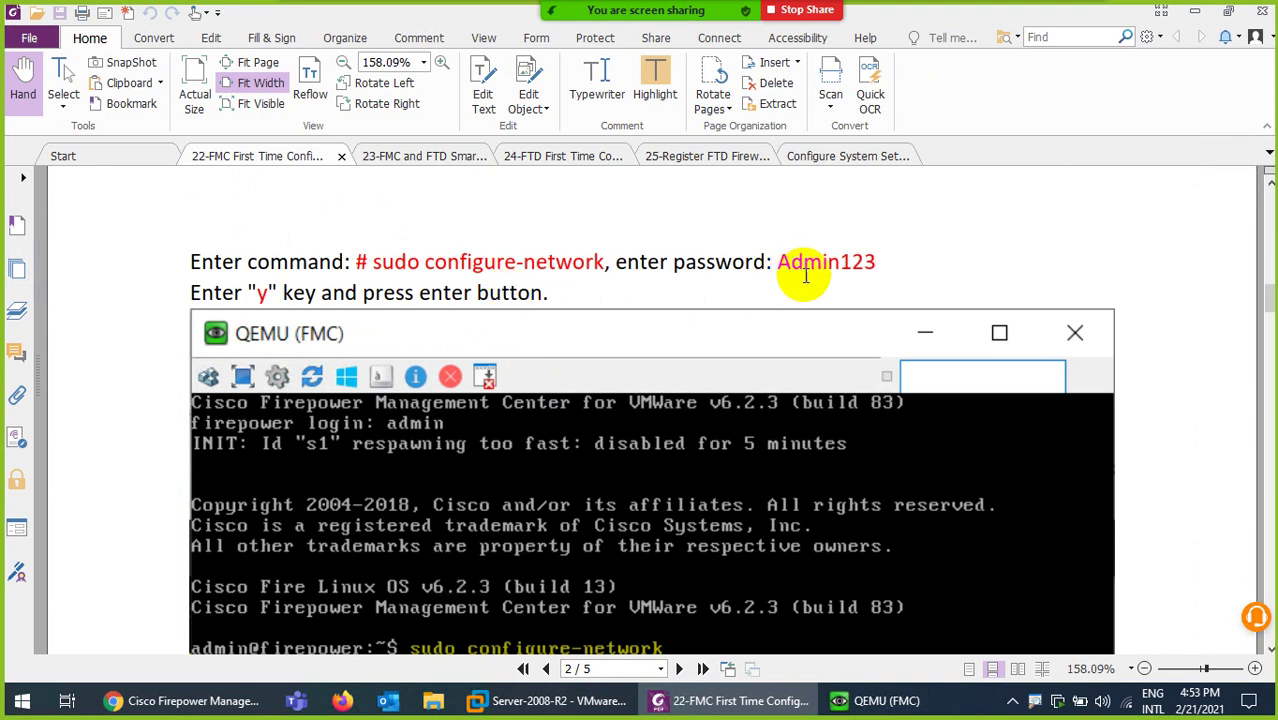
scroll(650, 388, "down", 4)
scroll(650, 388, "down", 3)
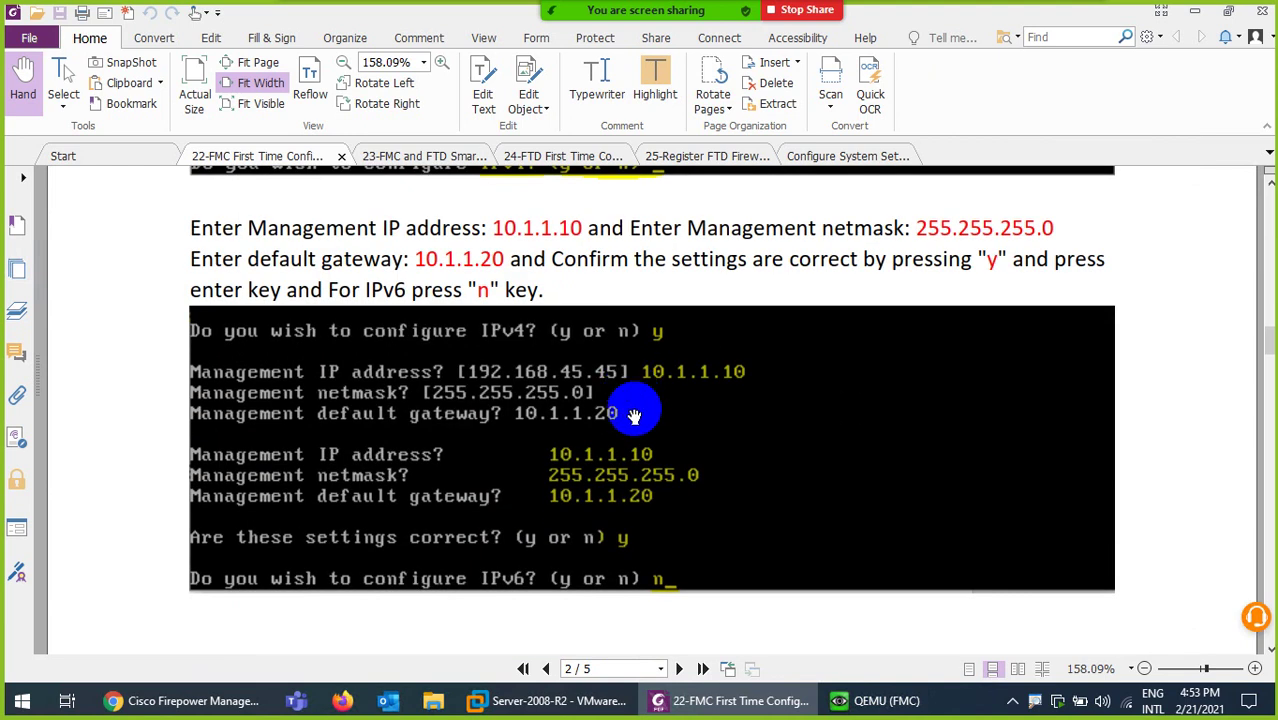
scroll(634, 416, "down", 9)
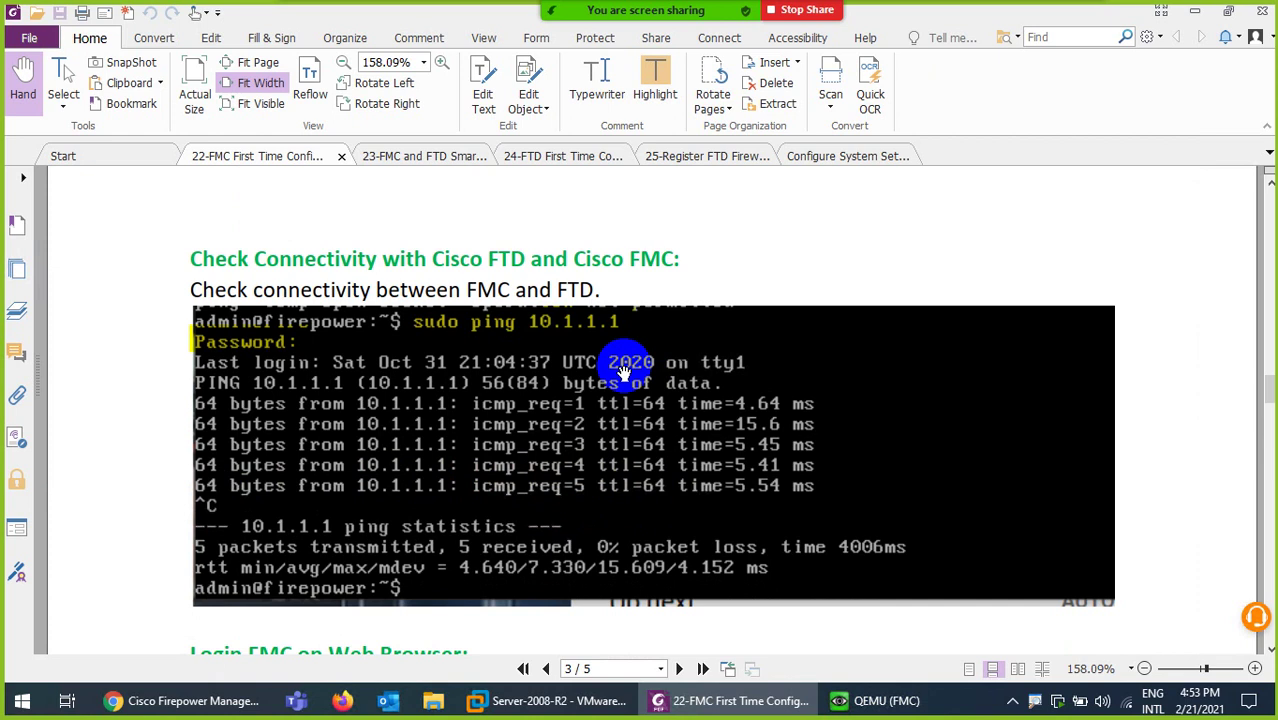
scroll(624, 372, "down", 5)
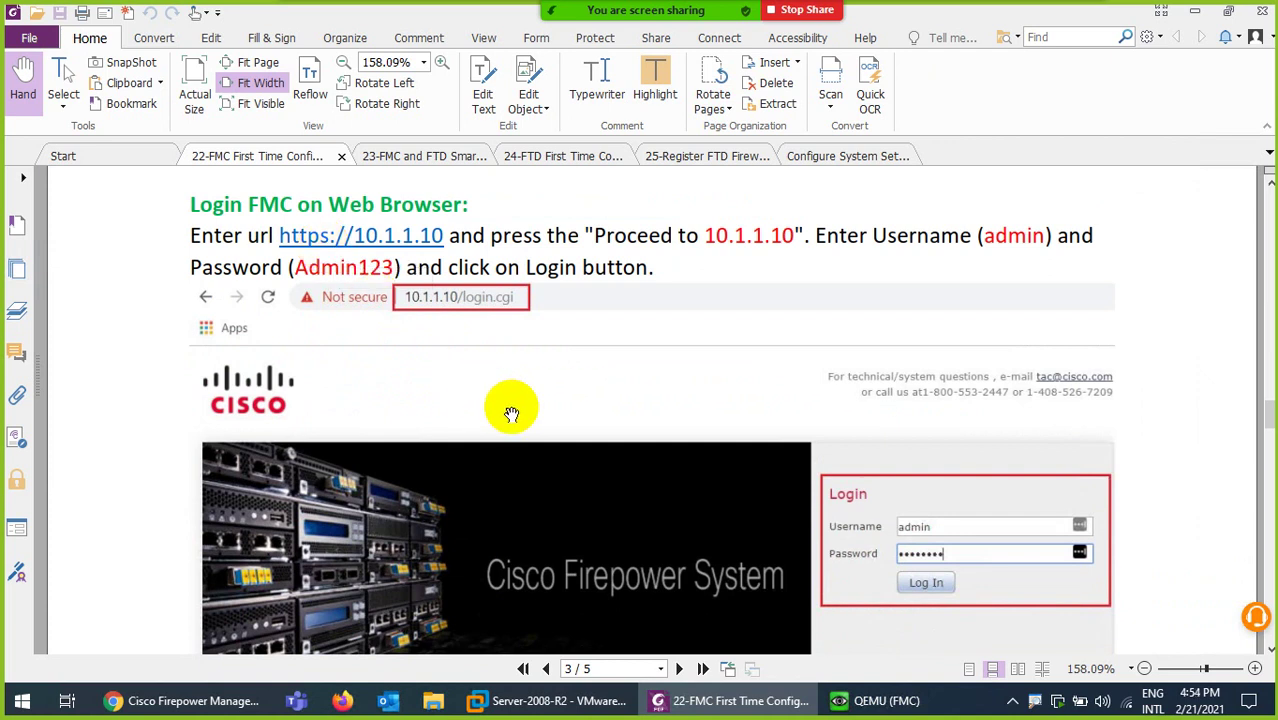
scroll(511, 413, "down", 20)
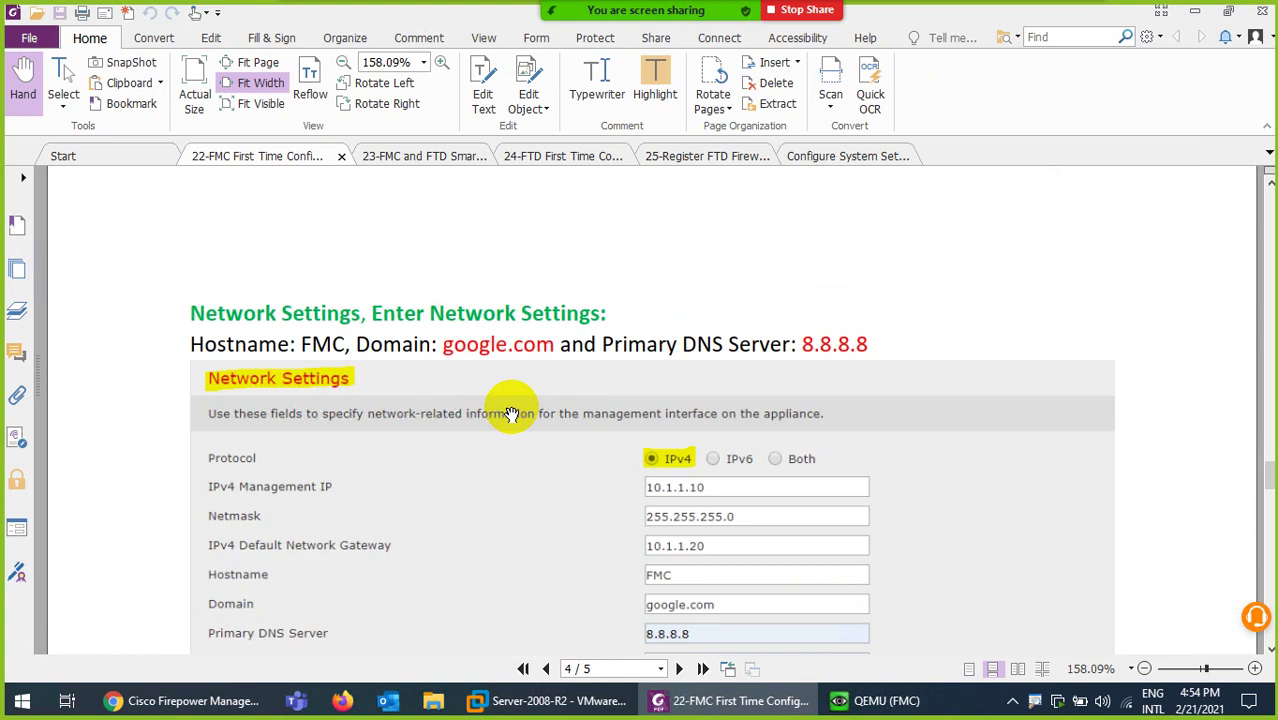
scroll(511, 413, "down", 20)
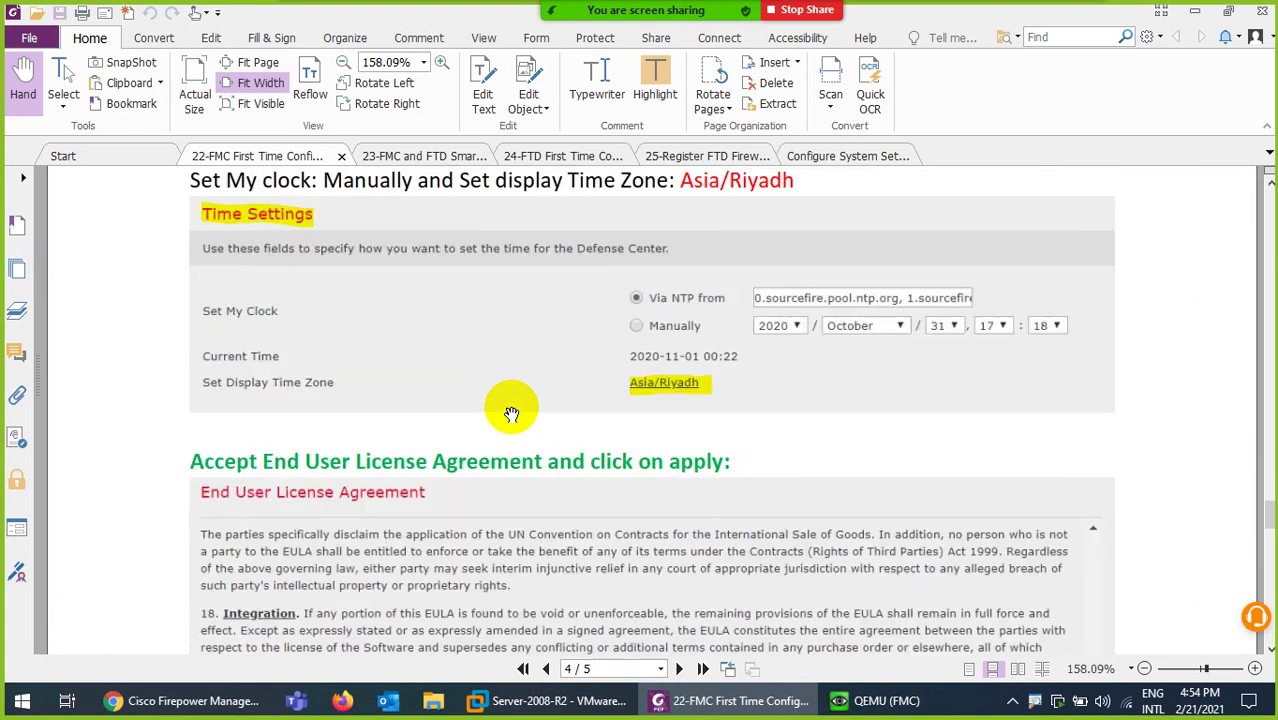
scroll(511, 413, "down", 4)
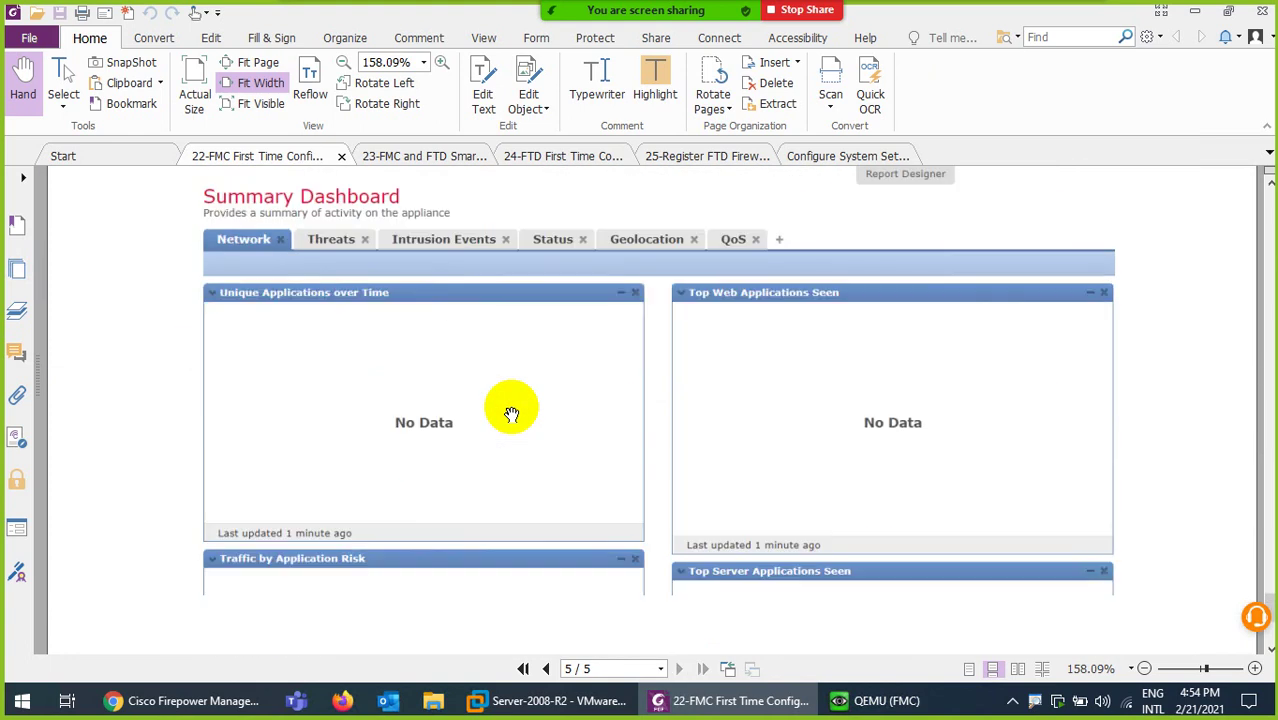
scroll(511, 413, "up", 9)
scroll(511, 413, "up", 3)
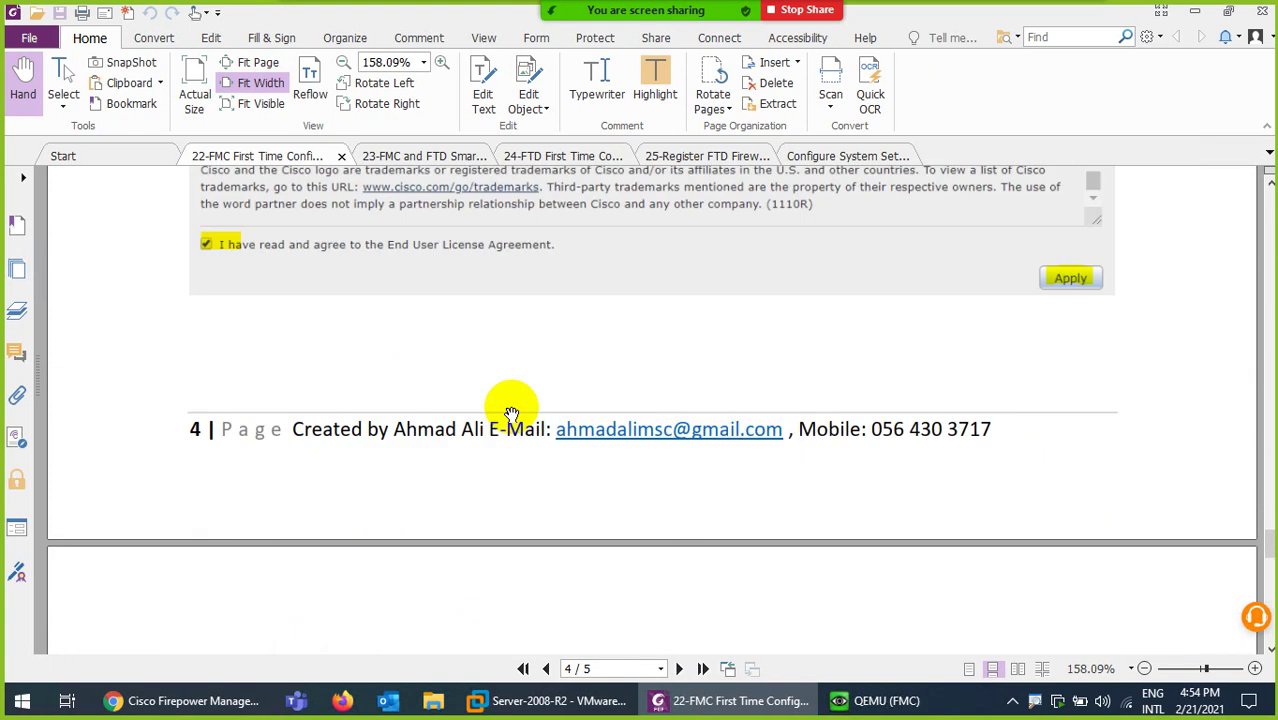
scroll(511, 413, "down", 7)
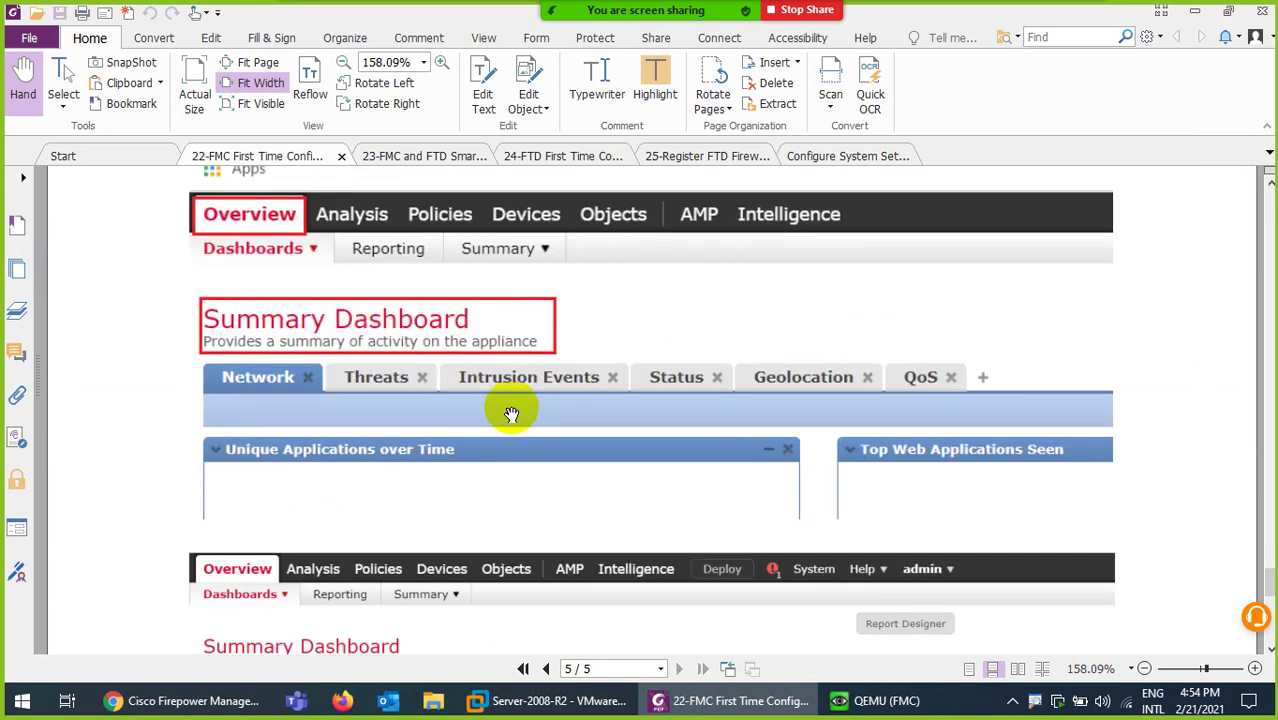
scroll(511, 413, "down", 7)
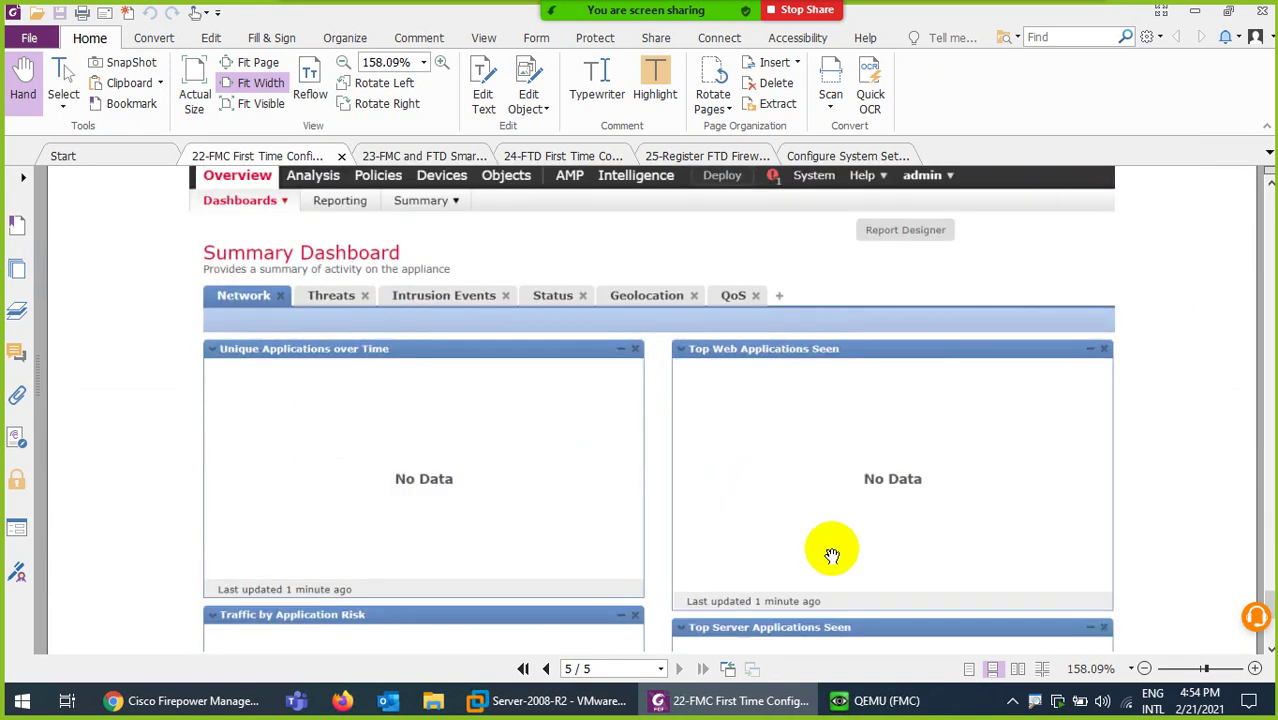
mouse_move(1060, 14)
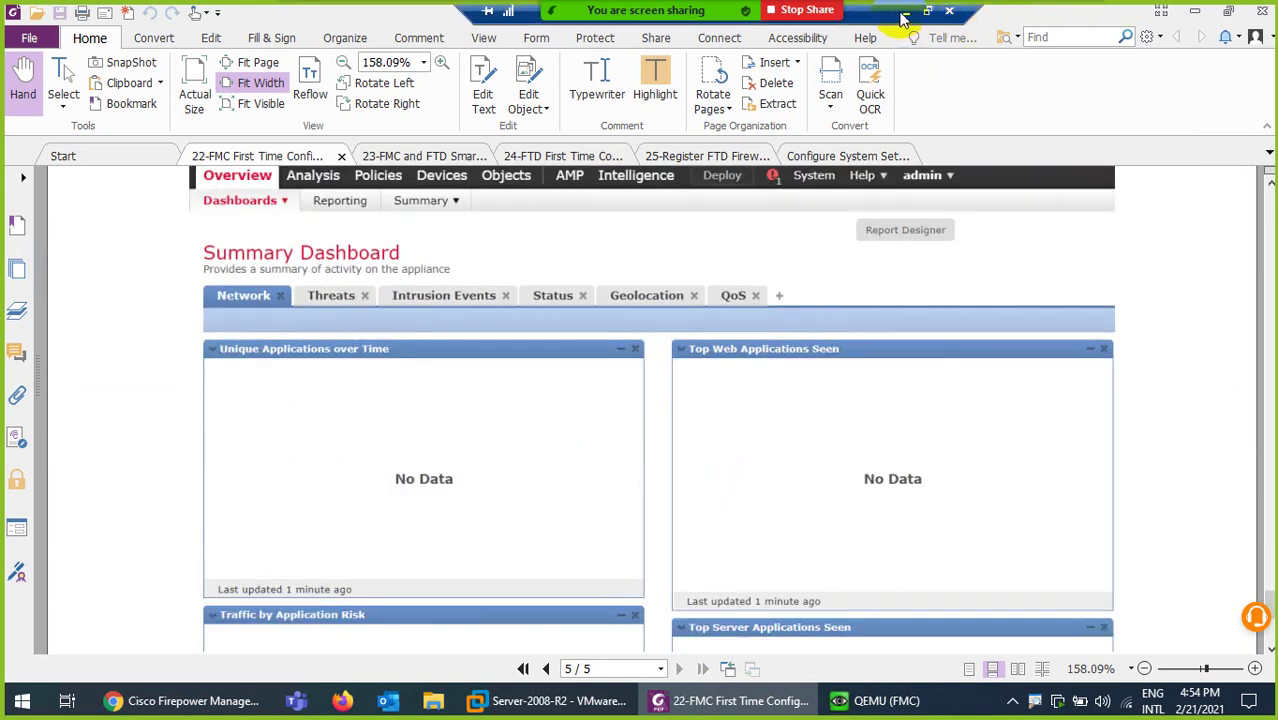